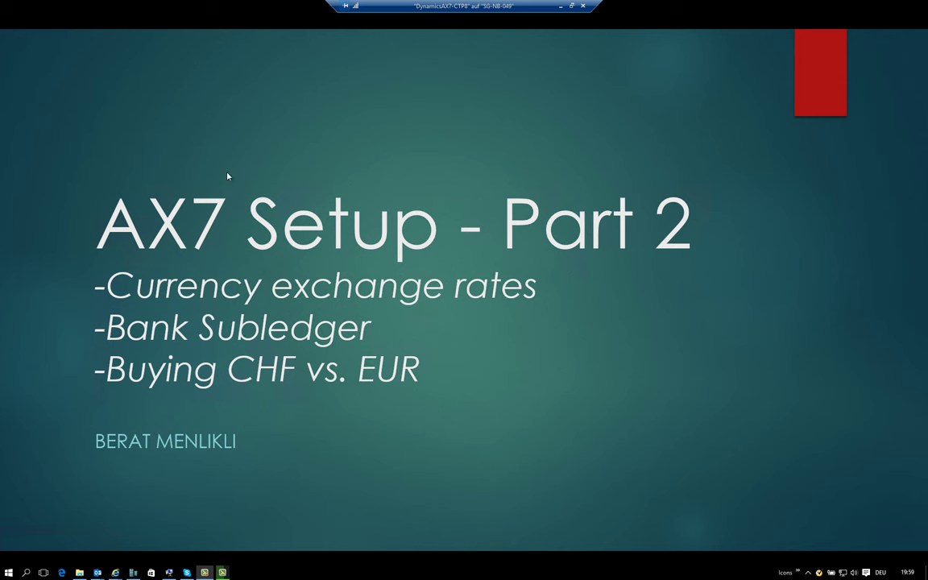
# Step: Exit the AX7 Setup - Part 2 slideshow back to PowerPoint's normal editing view
pyautogui.press('Escape')
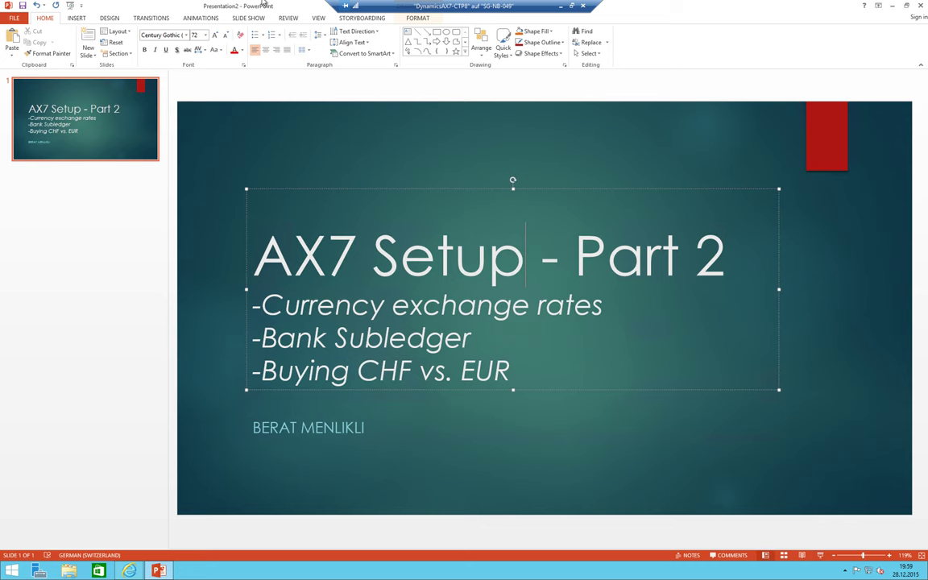
# Step: Switch to Dynamics AX and go to General ledger > Currencies > Exchange rate types
pyautogui.click(892, 7)
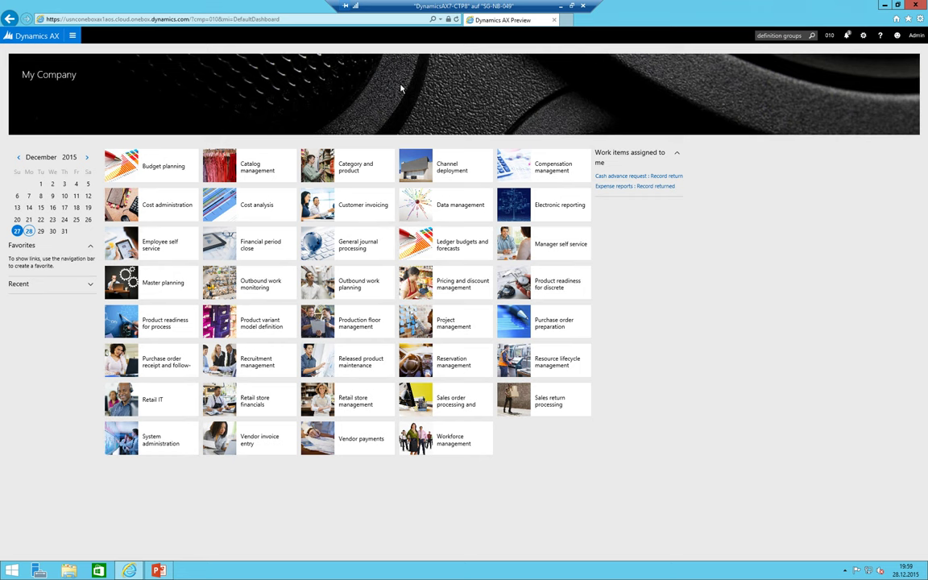
pyautogui.click(72, 36)
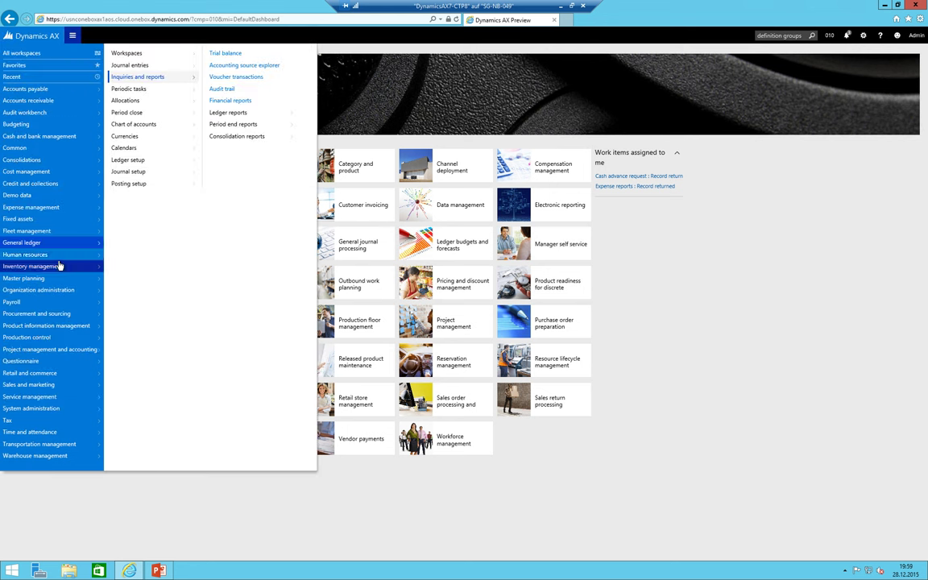
pyautogui.click(142, 142)
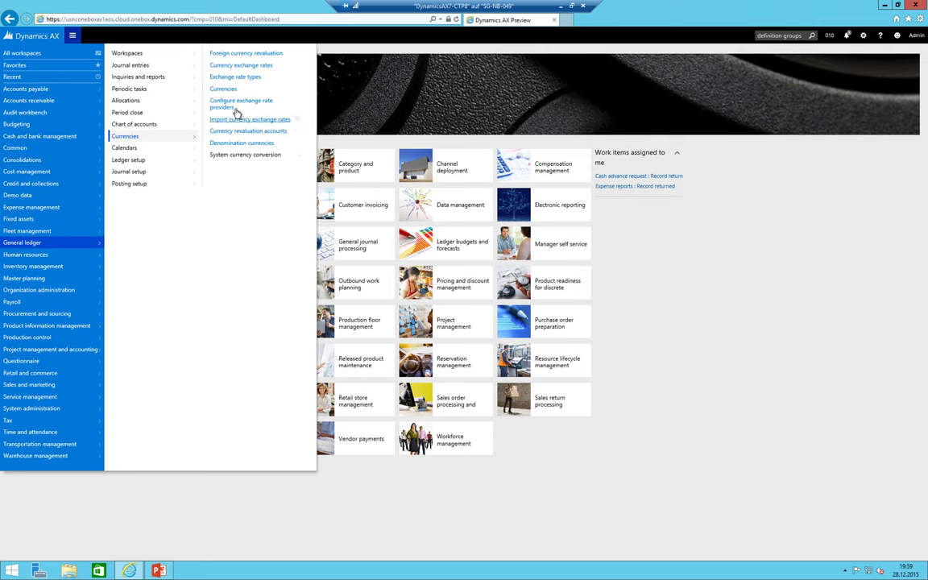
pyautogui.click(247, 78)
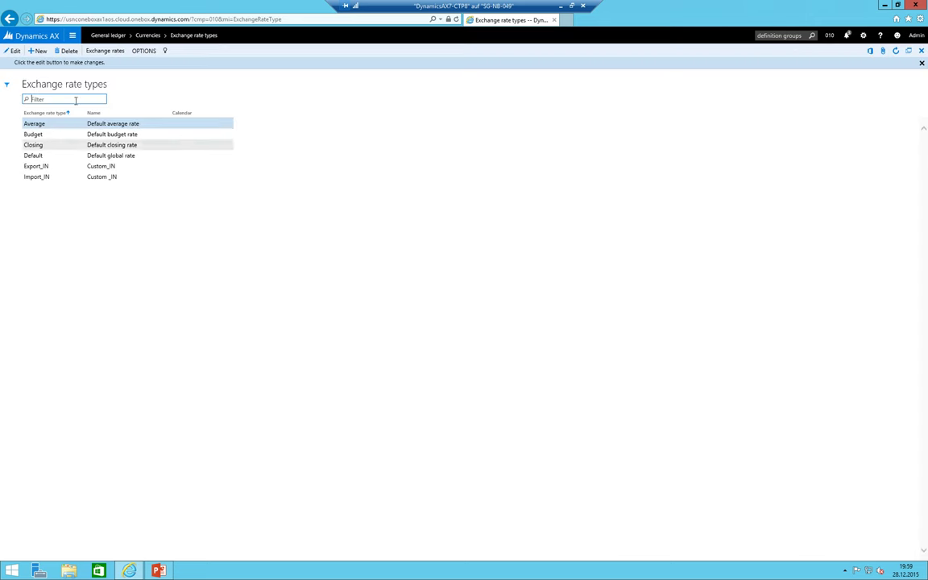
# Step: Add exchange rate type 010 named 'My Company - German'
pyautogui.click(35, 51)
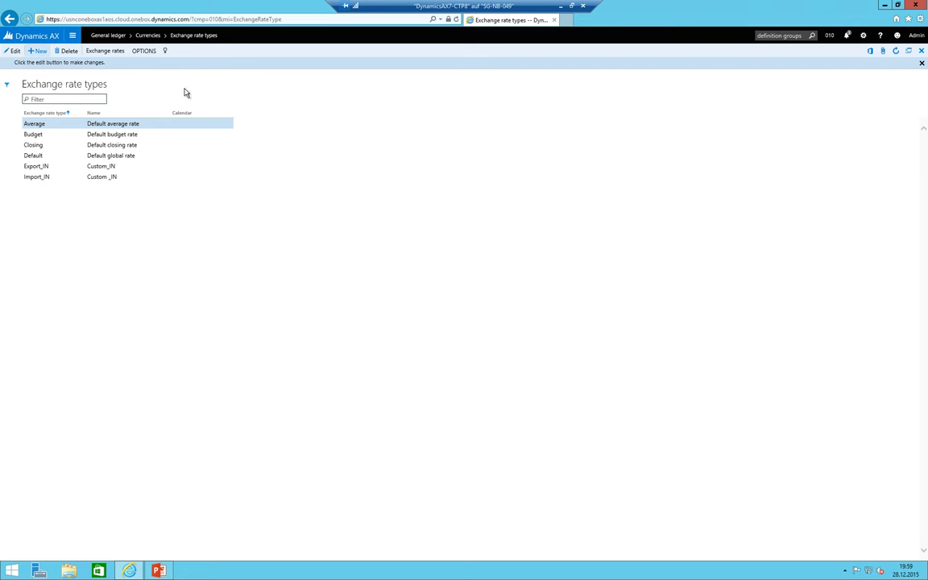
pyautogui.write('010')
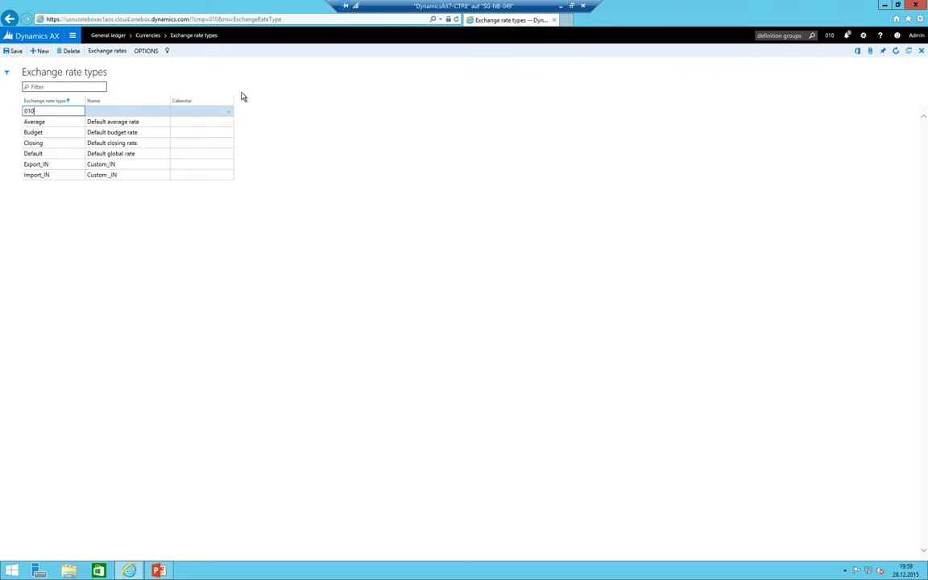
pyautogui.press('Tab')
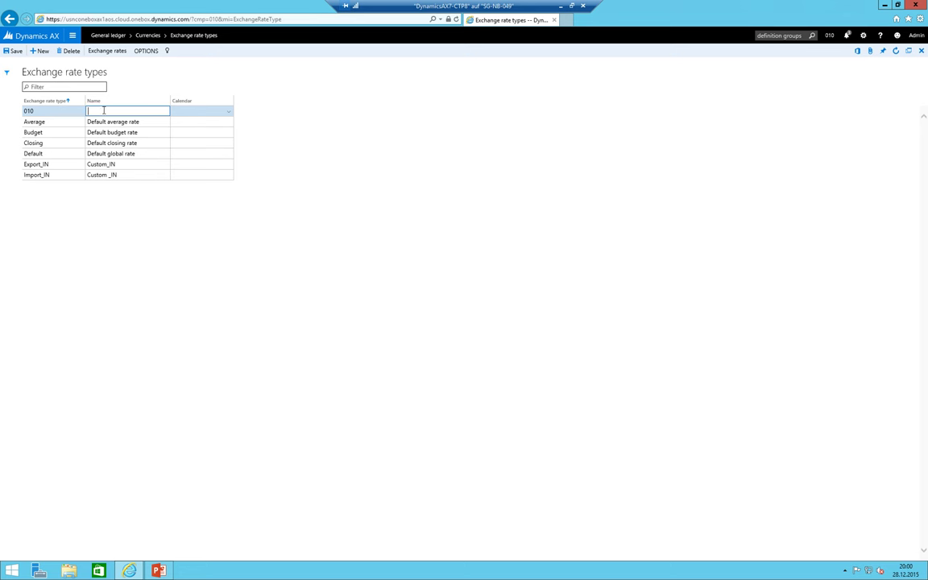
pyautogui.write('My Company - German')
pyautogui.press('Down')
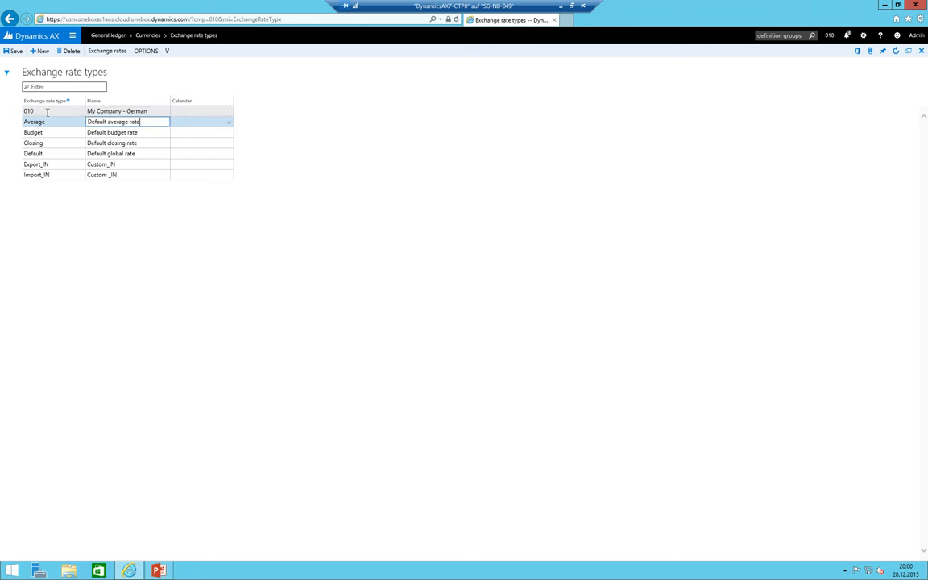
pyautogui.click(28, 110)
pyautogui.click(28, 110)
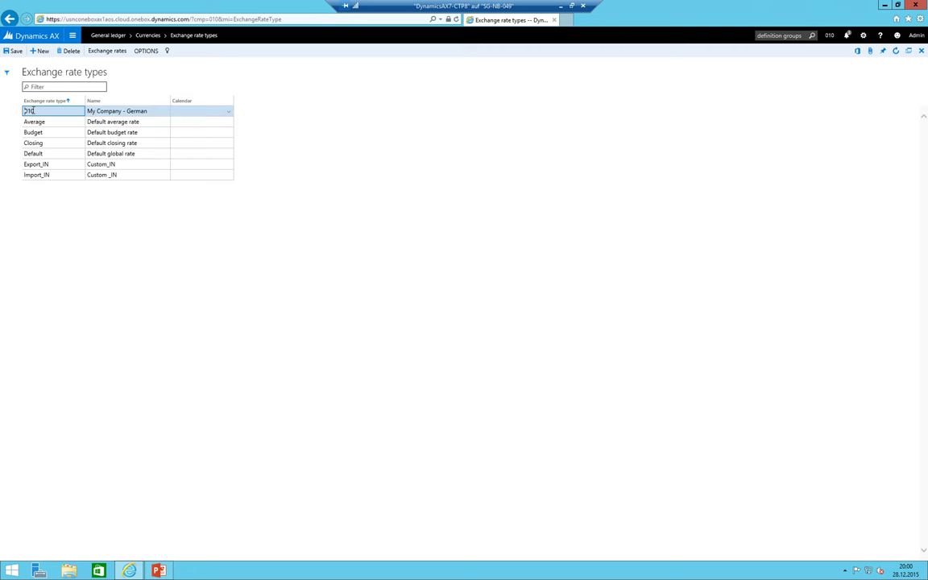
# Step: Add a EUR to CHF currency pair to exchange rate type 010
pyautogui.click(111, 51)
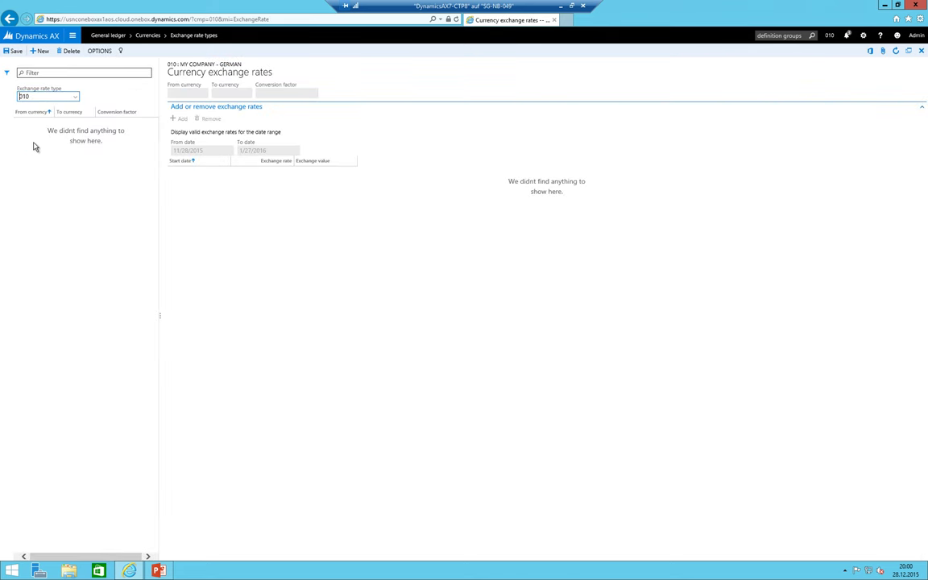
pyautogui.click(39, 51)
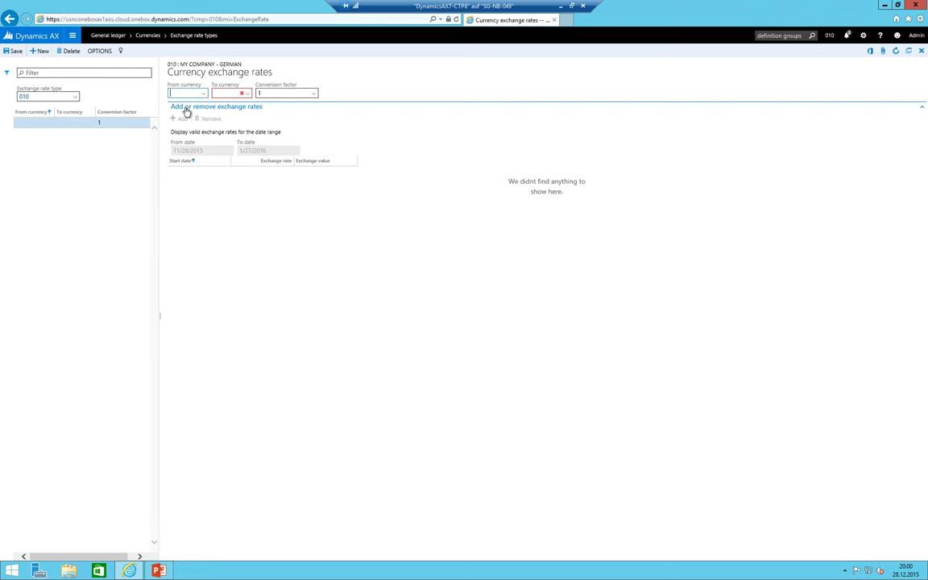
pyautogui.write('EUR')
pyautogui.press('Tab')
pyautogui.write('CHF')
pyautogui.press('Tab')
# Step: Enter a 1.05 EUR-to-CHF rate effective 1/1/2015
pyautogui.click(182, 123)
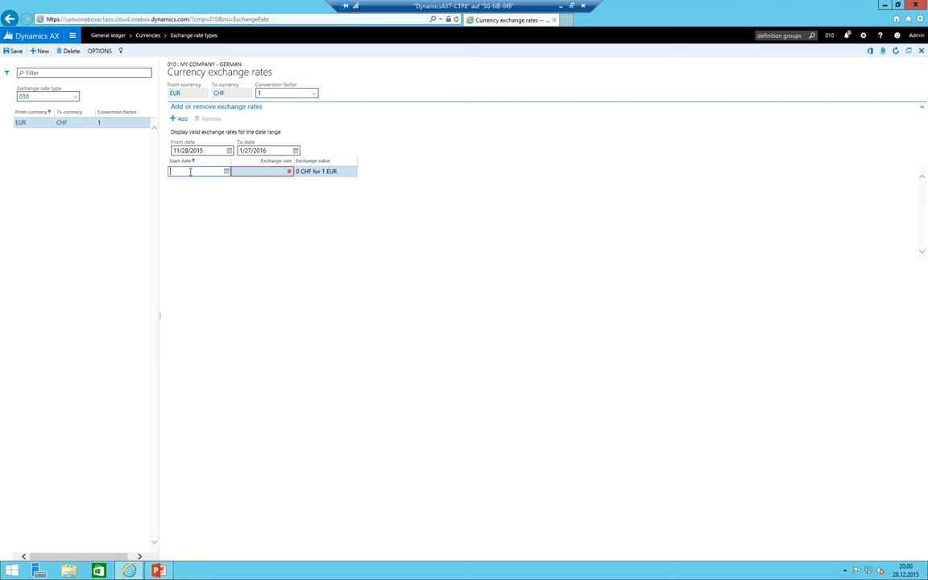
pyautogui.write('1/1/2015')
pyautogui.press('Tab')
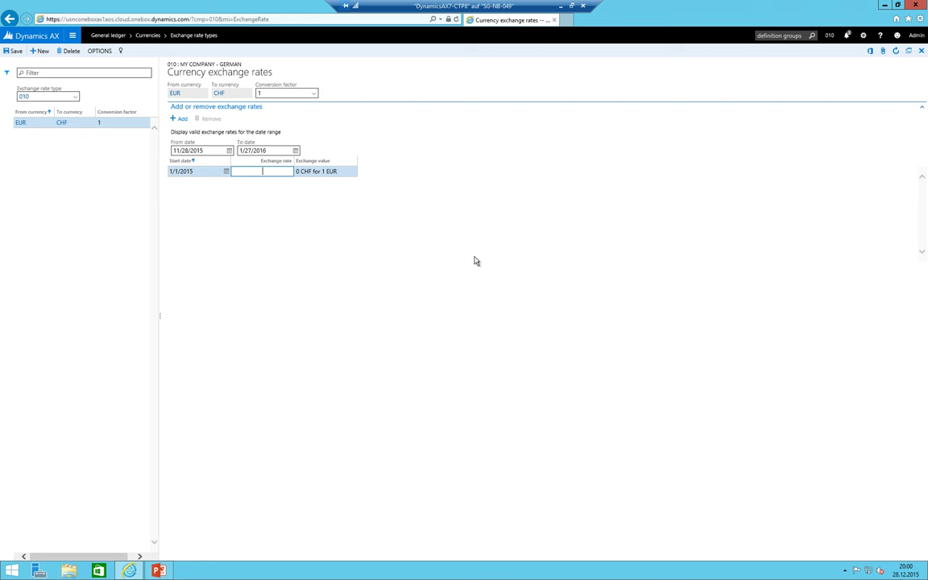
pyautogui.write('1.05')
pyautogui.press('Tab')
pyautogui.press('Tab')
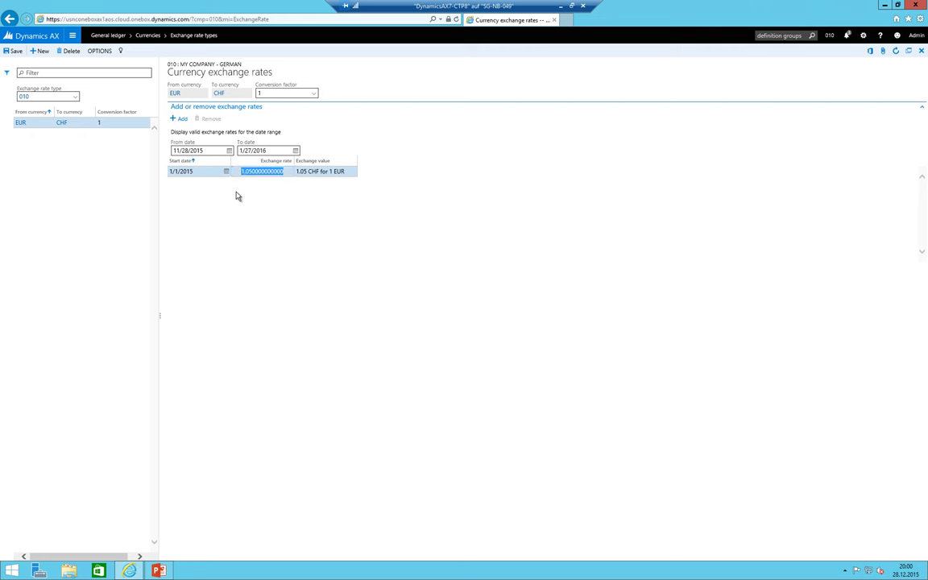
pyautogui.click(72, 35)
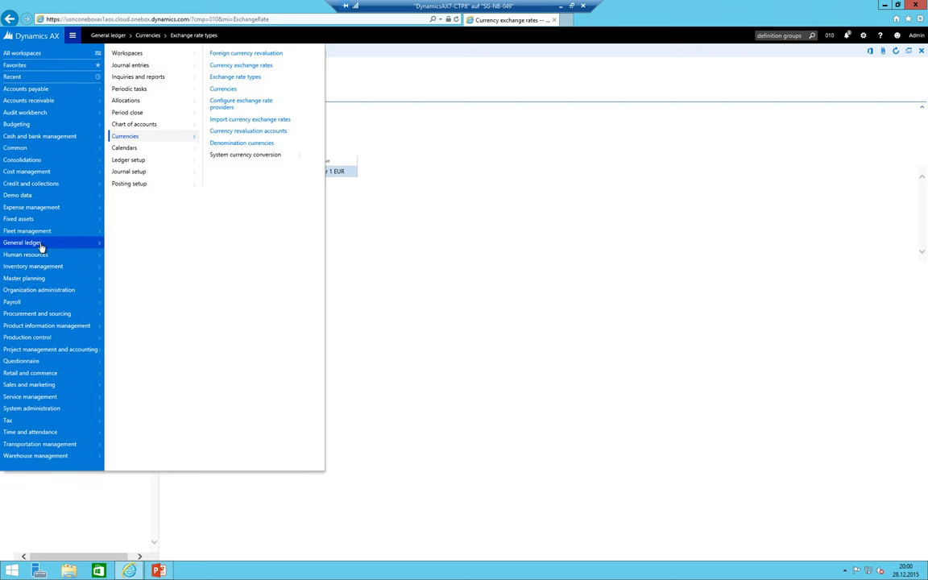
# Step: In General ledger > Ledger setup > Ledger, choose exchange rate type 010 and save
pyautogui.click(141, 164)
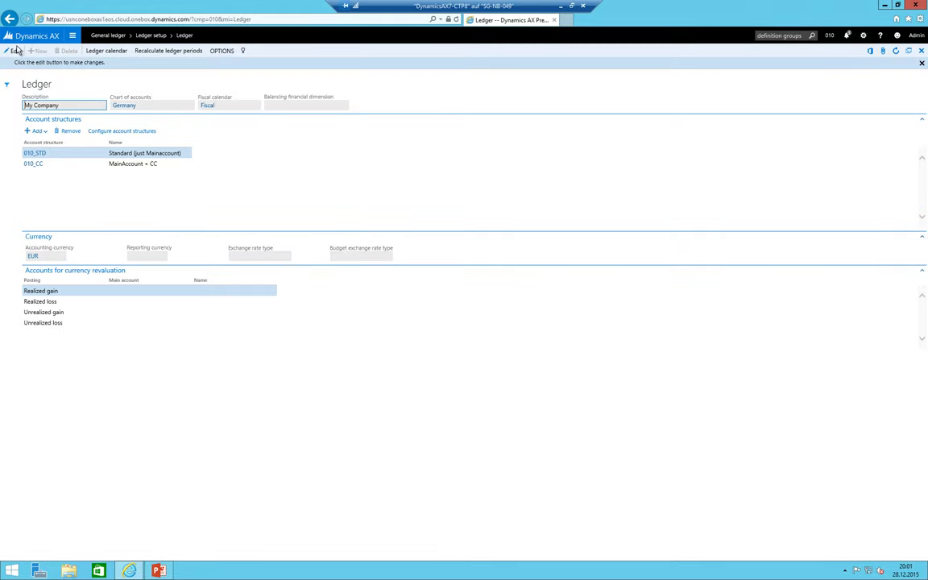
pyautogui.click(13, 50)
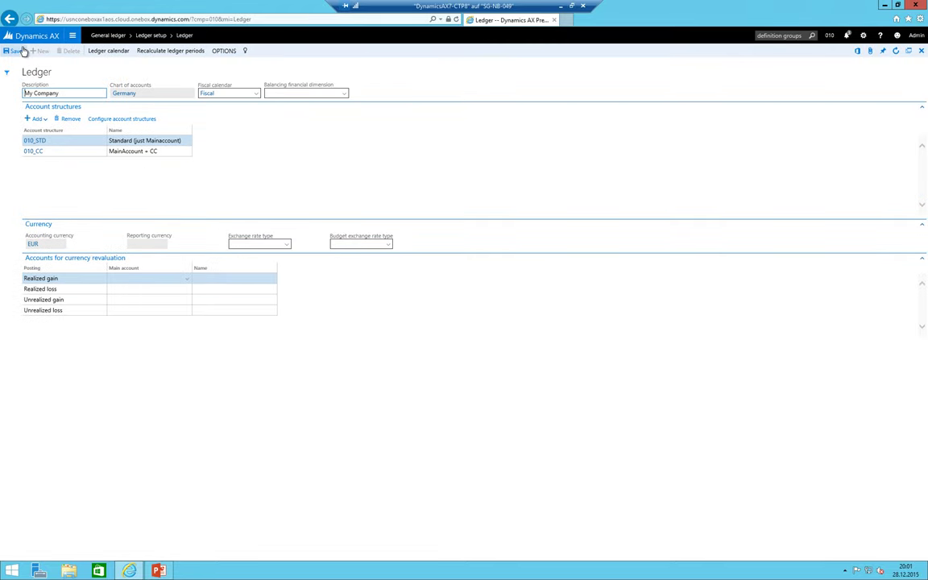
pyautogui.click(287, 245)
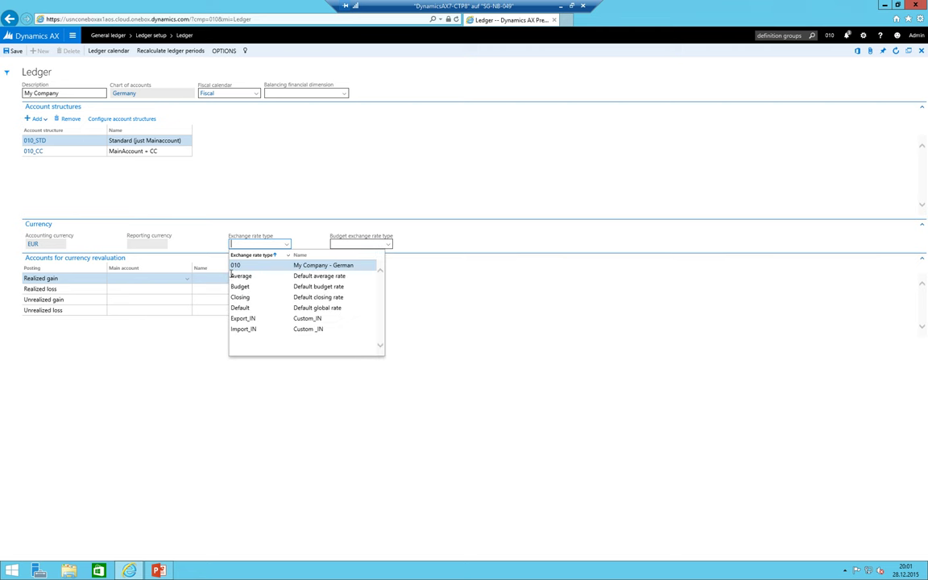
pyautogui.click(237, 266)
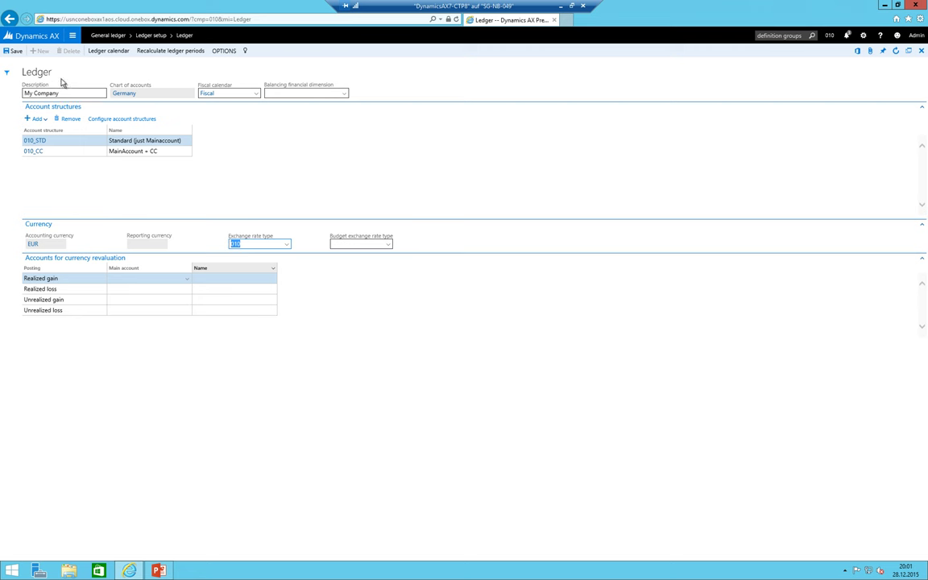
pyautogui.click(14, 52)
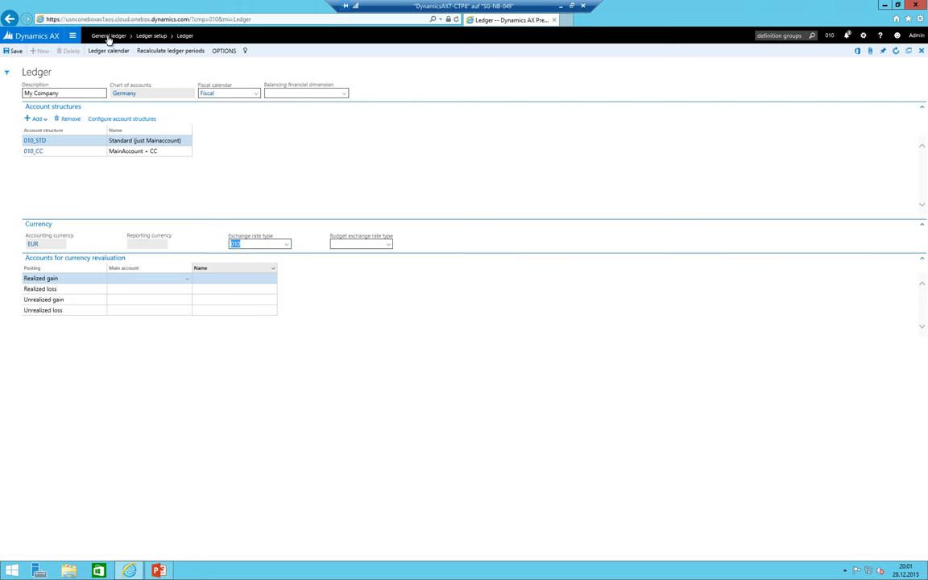
# Step: Open the Main accounts list of the General ledger chart of accounts
pyautogui.click(95, 35)
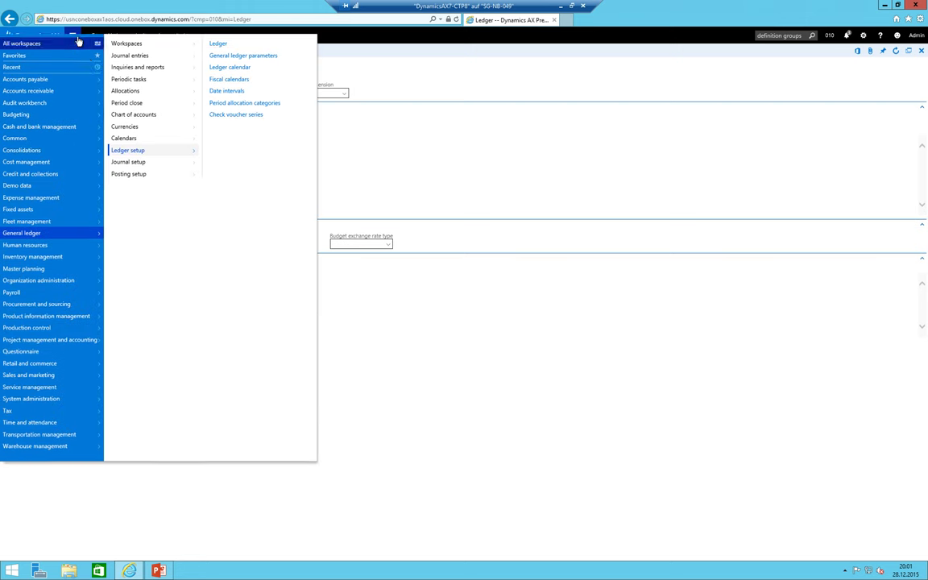
pyautogui.click(138, 125)
pyautogui.click(235, 55)
pyautogui.click(333, 55)
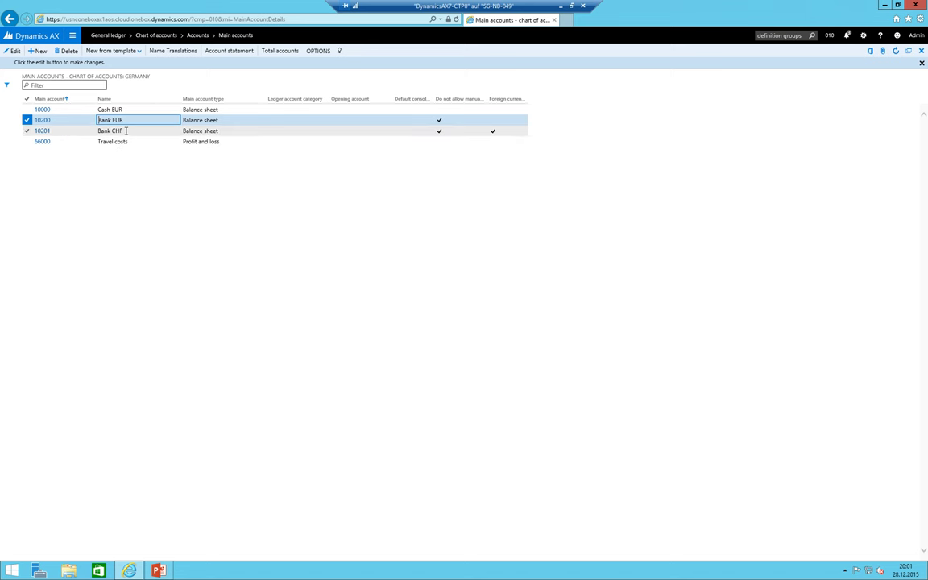
# Step: Review the details of main accounts 10200 Bank EUR and 10201 Bank CHF
pyautogui.click(126, 130)
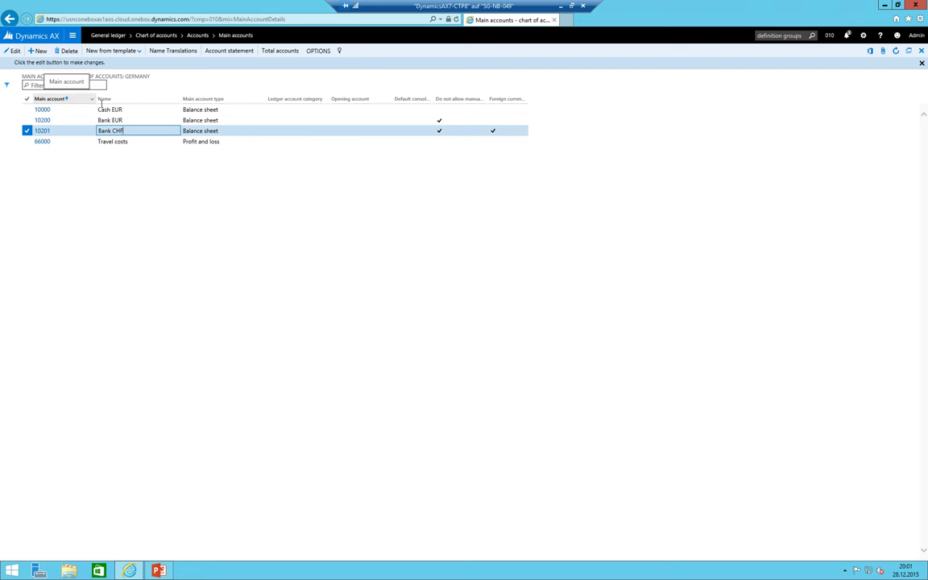
pyautogui.click(115, 121)
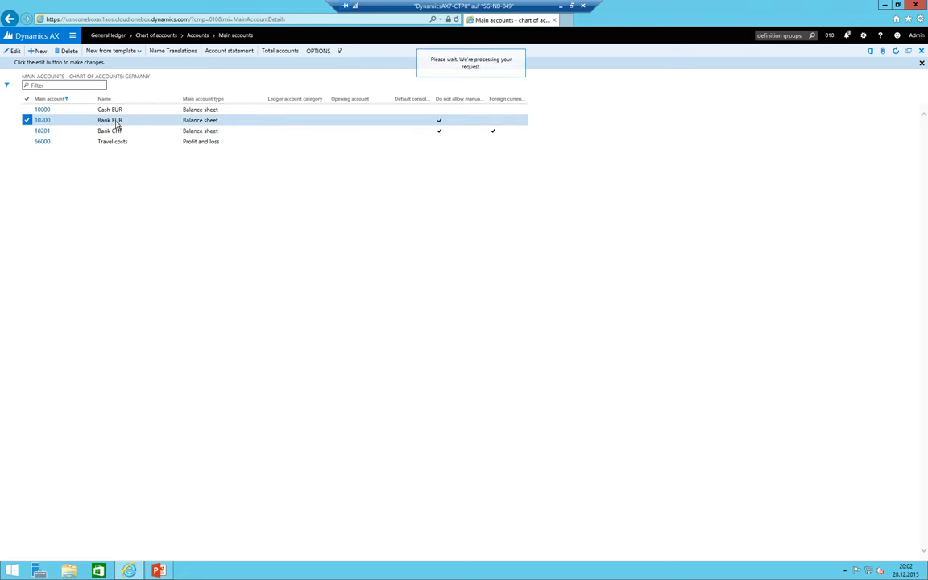
pyautogui.click(12, 50)
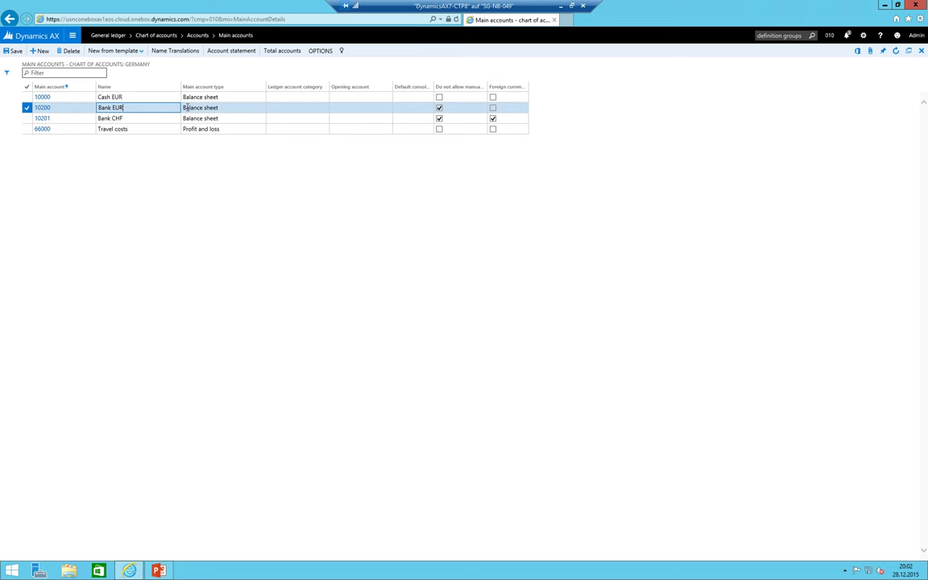
pyautogui.click(45, 108)
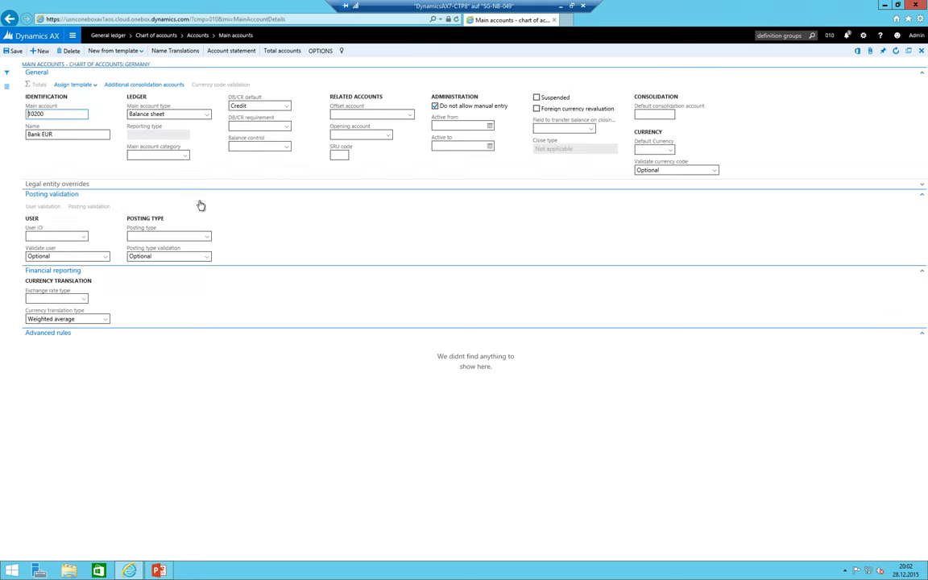
pyautogui.click(7, 85)
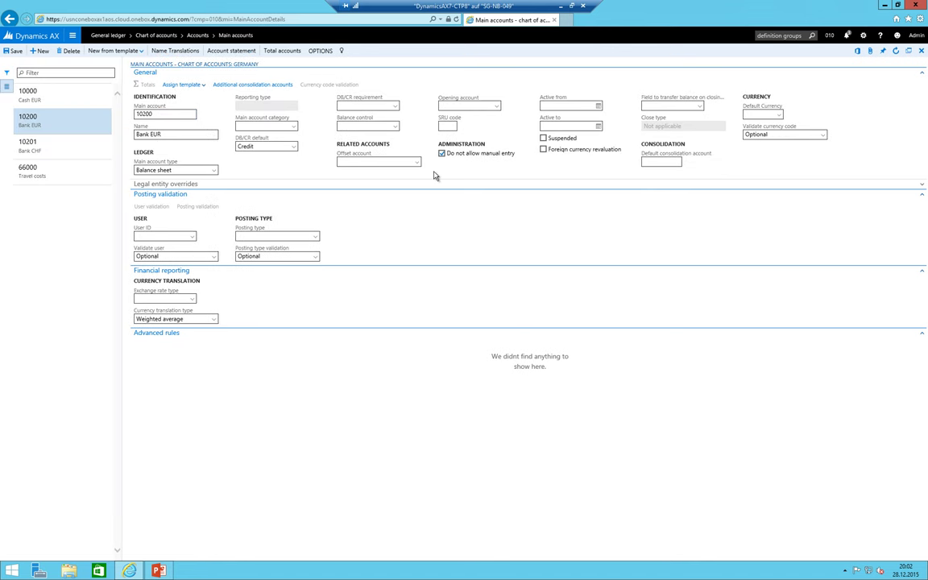
pyautogui.click(32, 139)
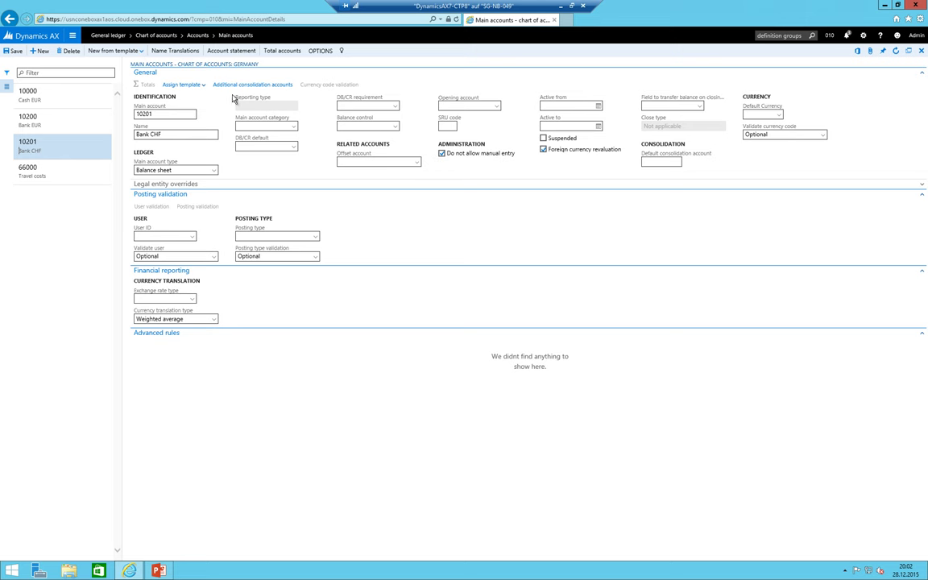
# Step: Create a new bank account UBS_EUR in Cash and bank management and enter its account number
pyautogui.click(72, 37)
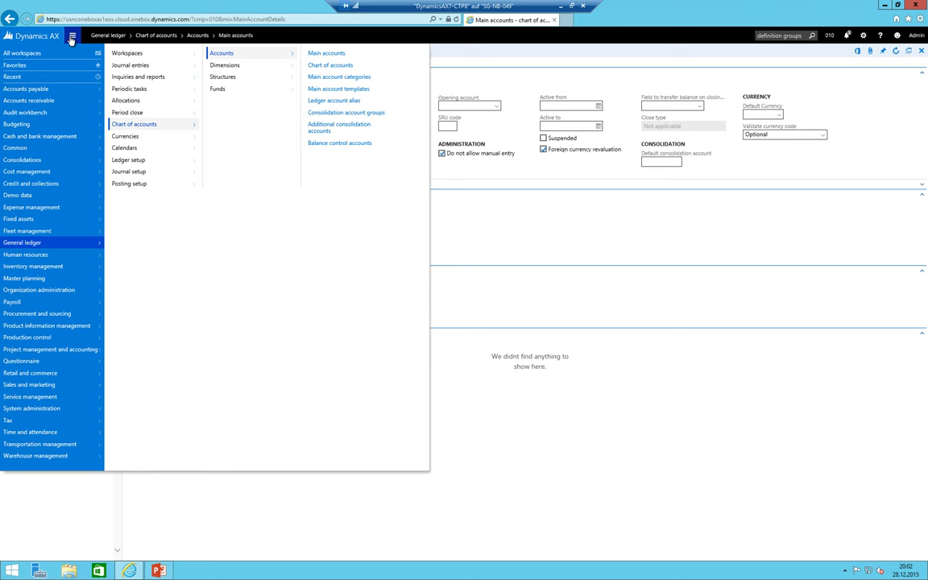
pyautogui.click(37, 136)
pyautogui.click(73, 137)
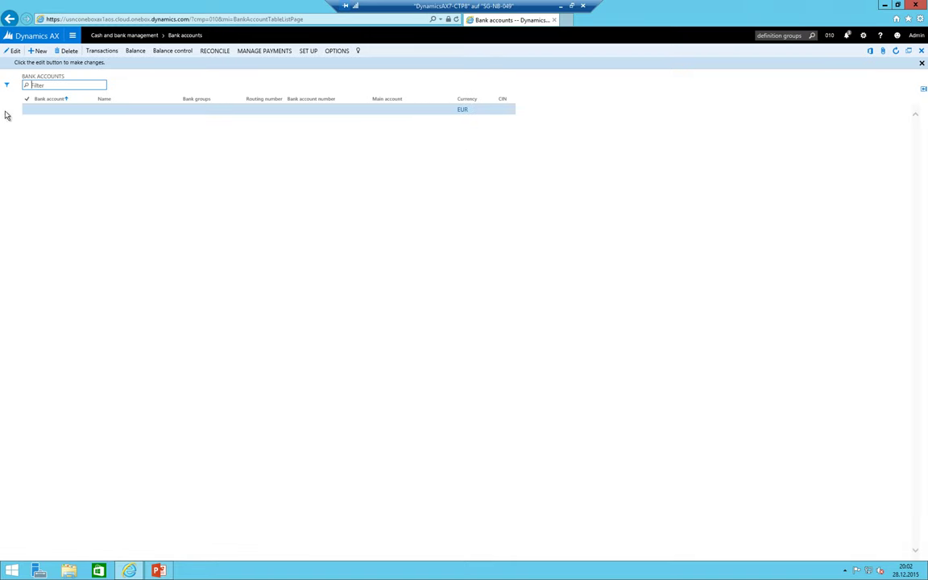
pyautogui.click(37, 53)
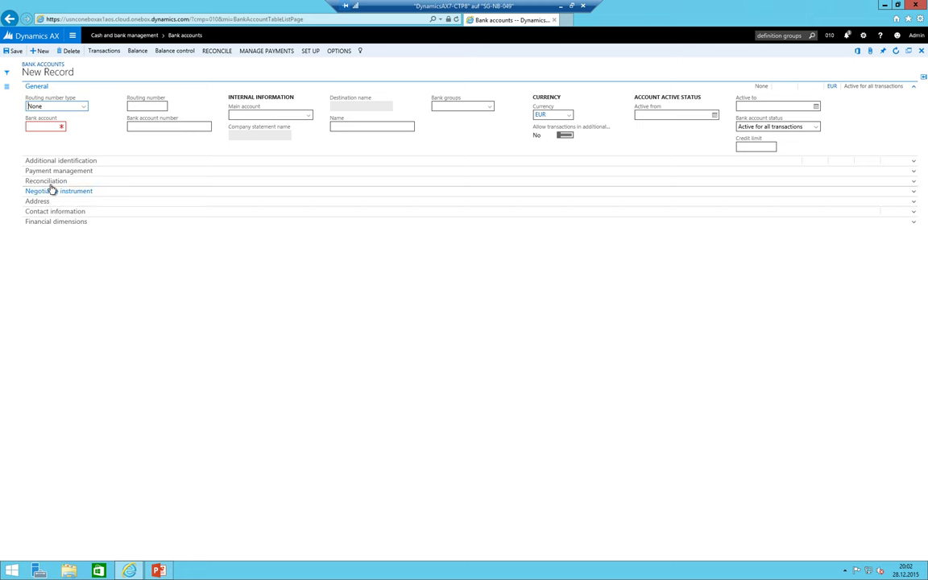
pyautogui.click(43, 126)
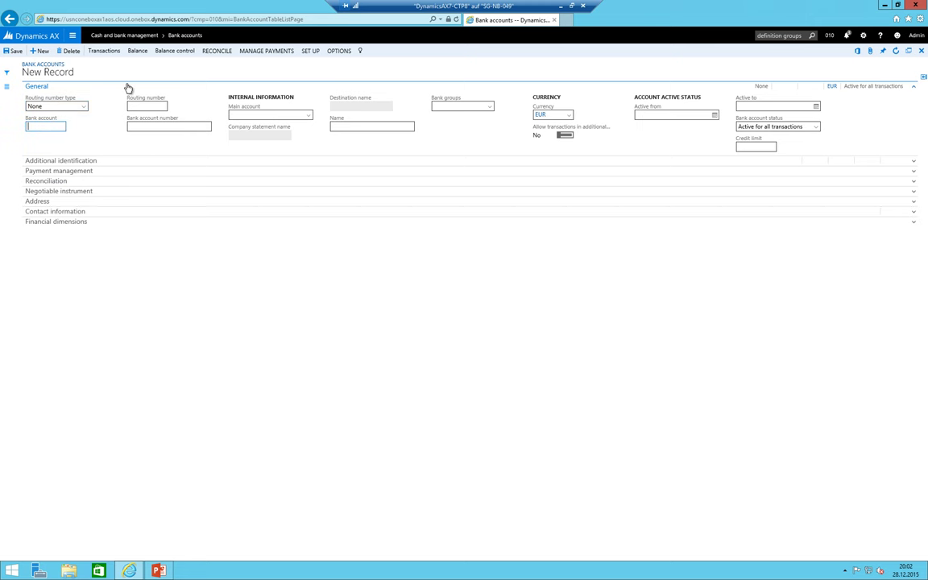
pyautogui.write('UBS_EUR')
pyautogui.press('Tab')
pyautogui.write('123456789')
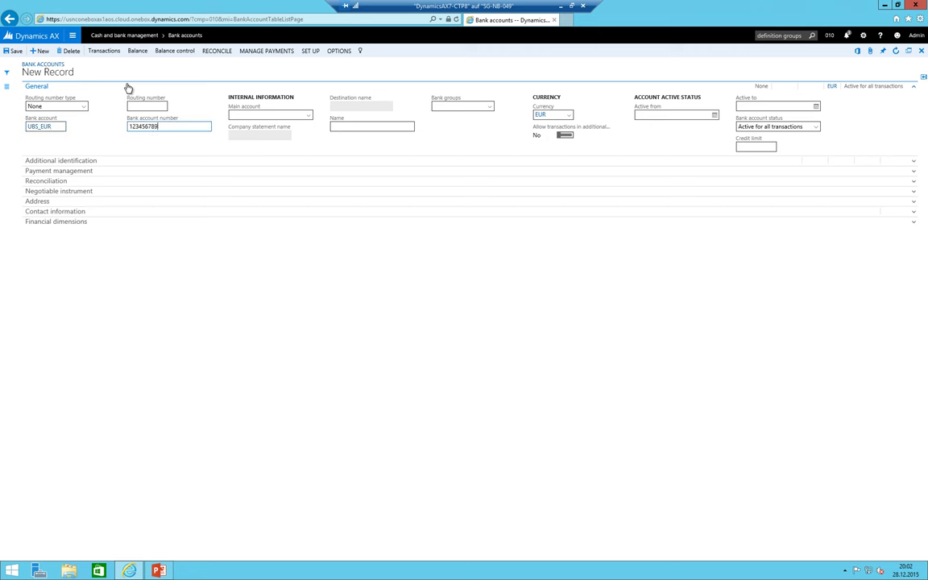
pyautogui.press('Tab')
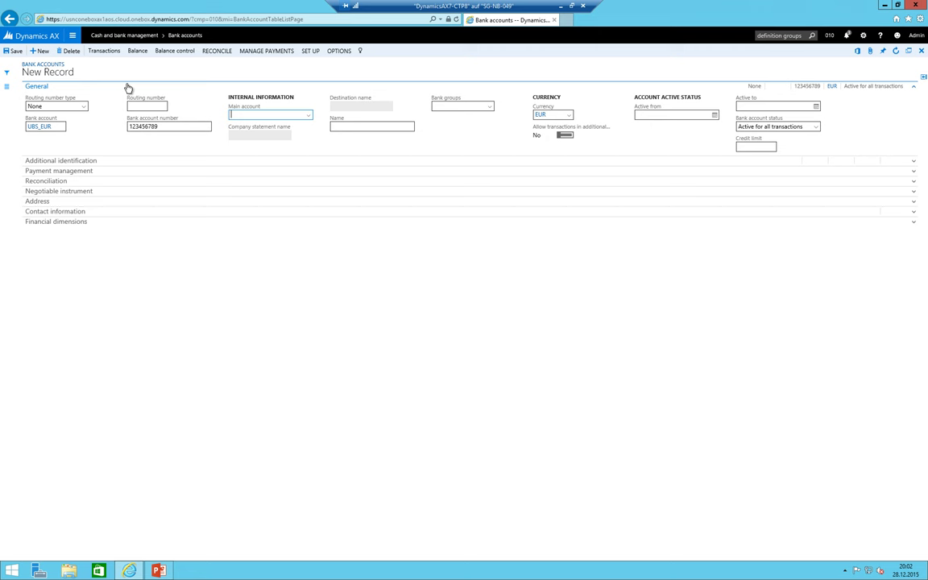
# Step: Link UBS_EUR to main account 10200, name it UBS EUR with EUR currency
pyautogui.hotkey('alt', 'Down')
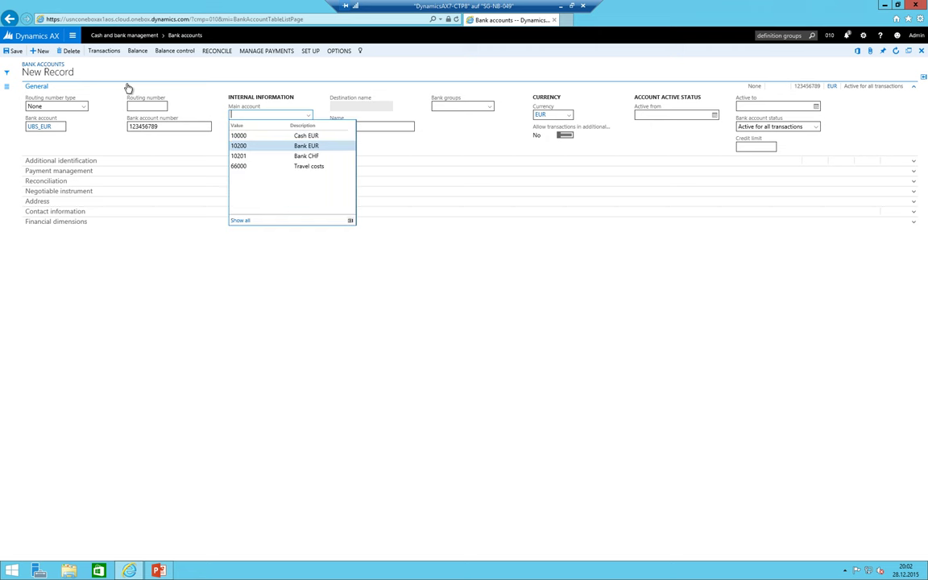
pyautogui.press('Return')
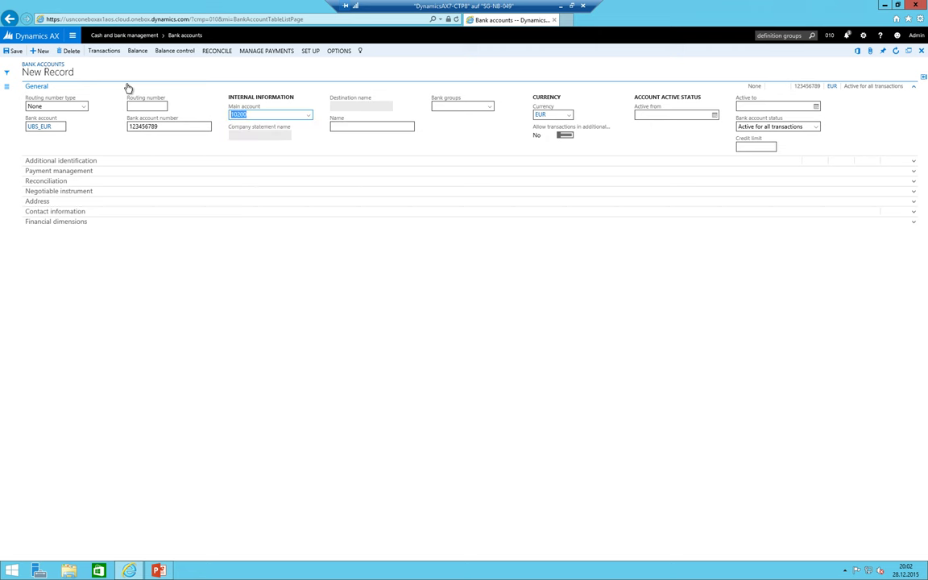
pyautogui.press('Tab')
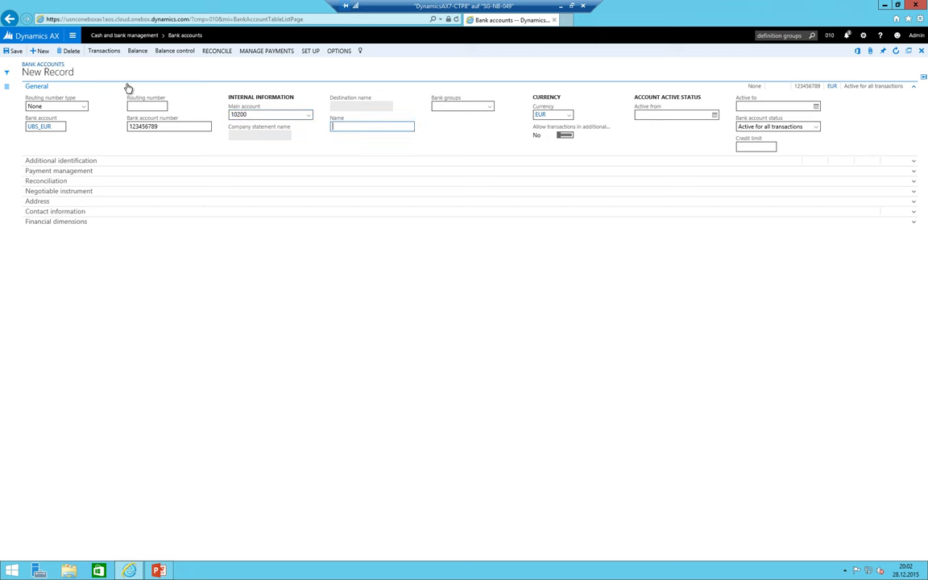
pyautogui.write('UBS EUR')
pyautogui.press('Tab')
pyautogui.press('Tab')
pyautogui.press('Tab')
pyautogui.click(42, 162)
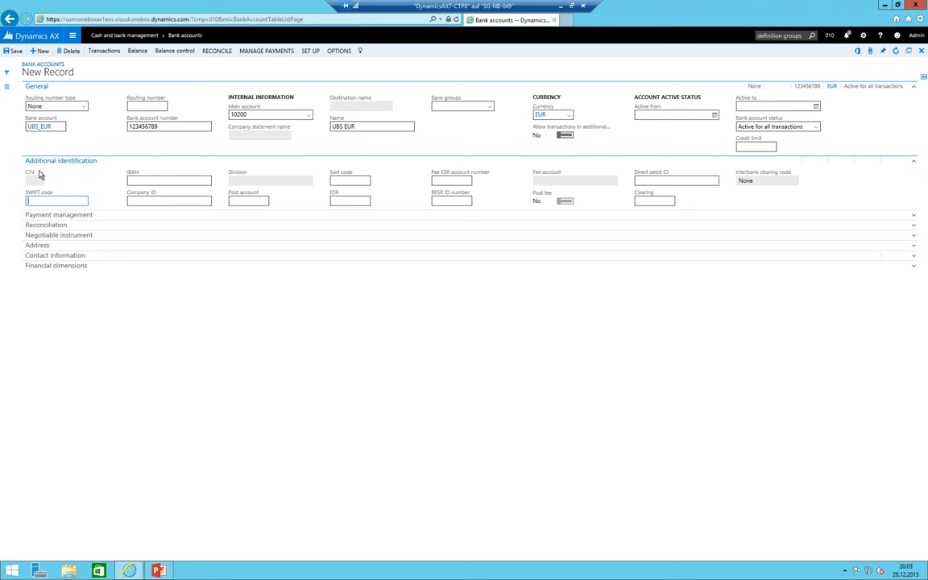
pyautogui.click(36, 246)
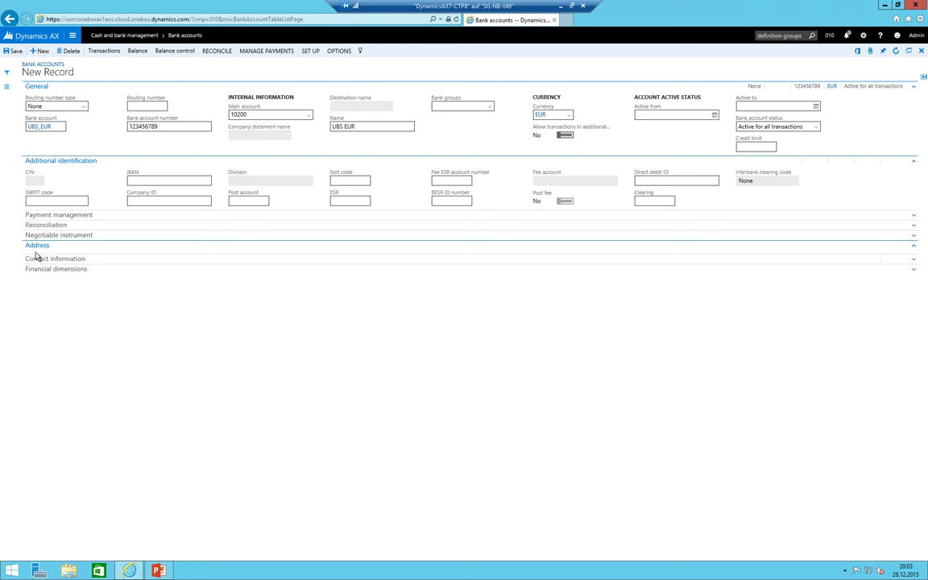
pyautogui.click(34, 246)
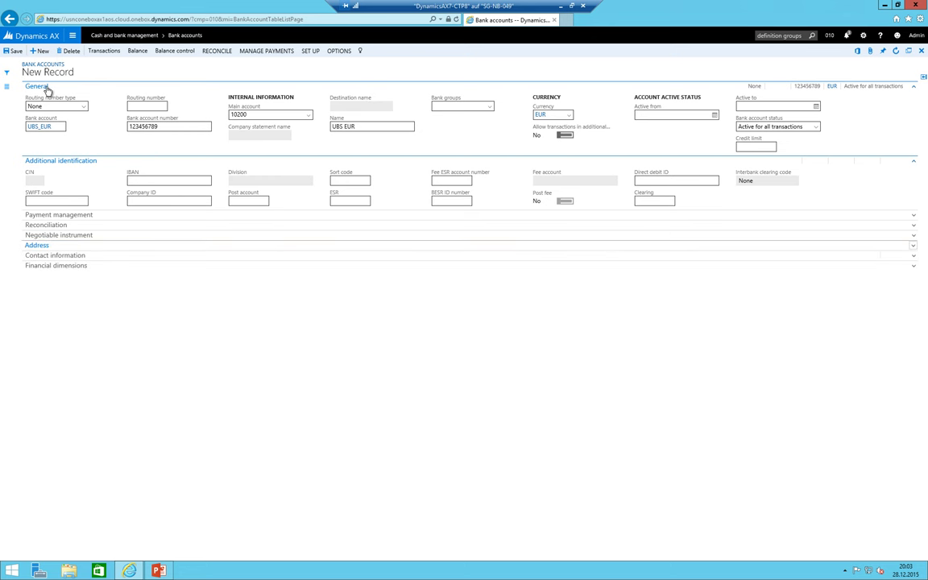
# Step: Create bank account UBS_CHF with its account number and main account 10201 Bank CHF
pyautogui.click(38, 51)
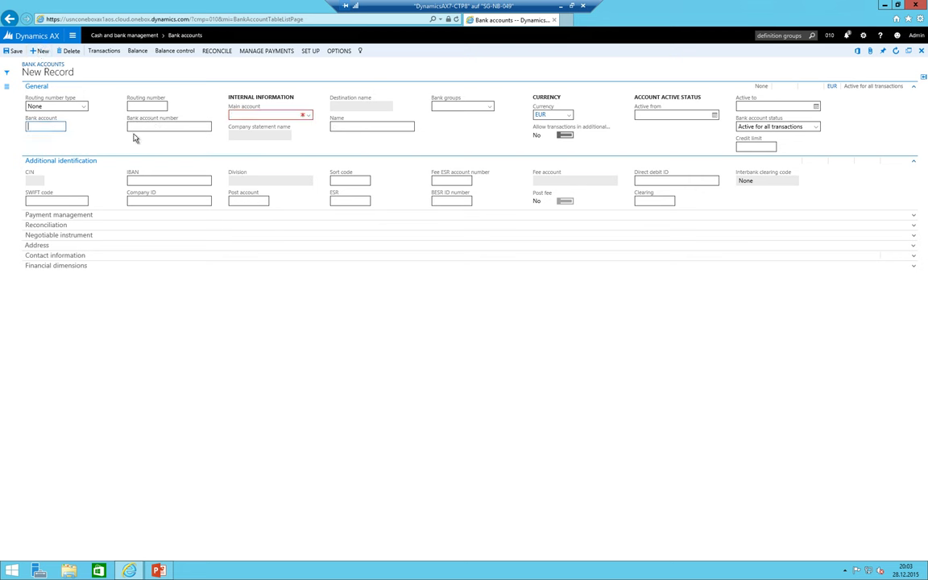
pyautogui.write('UBS_CHF')
pyautogui.press('Tab')
pyautogui.write('554879')
pyautogui.press('Tab')
pyautogui.hotkey('alt', 'Down')
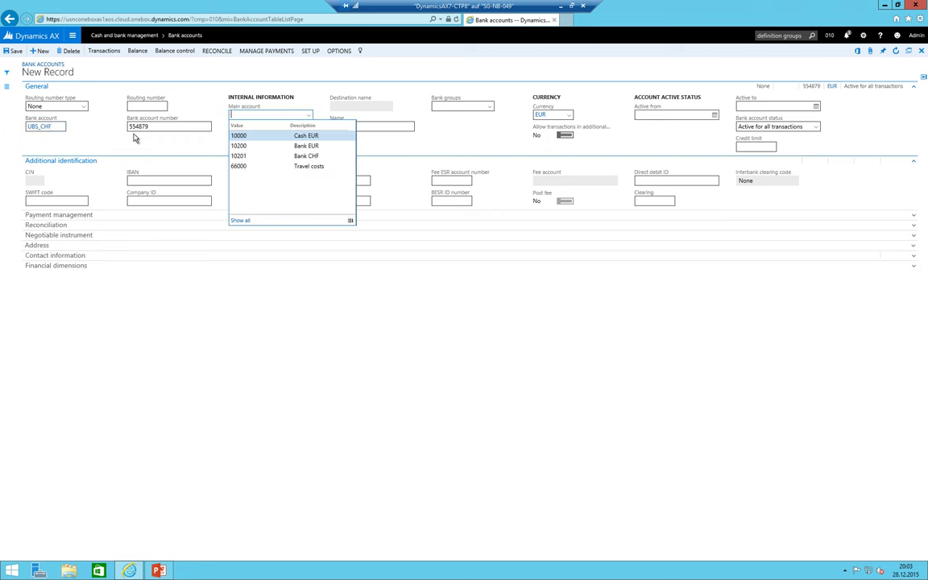
pyautogui.press('Down')
pyautogui.press('Up')
pyautogui.press('Down')
pyautogui.press('Down')
pyautogui.press('Return')
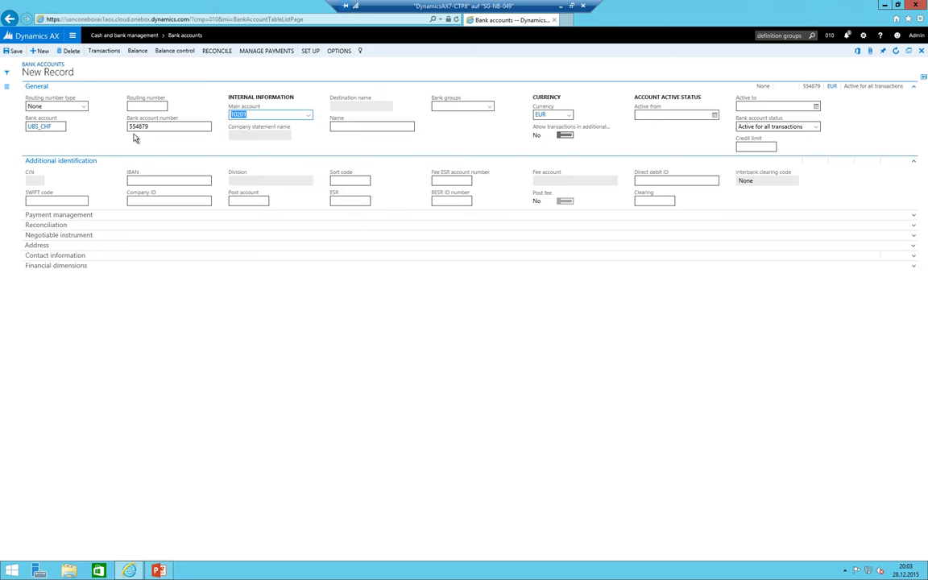
pyautogui.press('Tab')
# Step: Name the account UBS CHF, set its currency to CHF, and save it
pyautogui.write('UBS CHF')
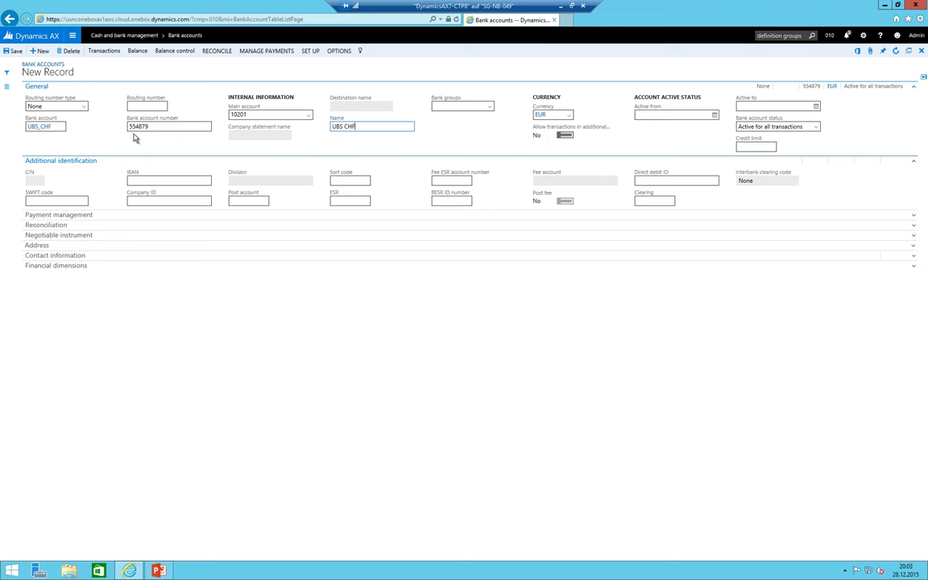
pyautogui.press('Tab')
pyautogui.press('Tab')
pyautogui.hotkey('alt', 'Down')
pyautogui.press('Down')
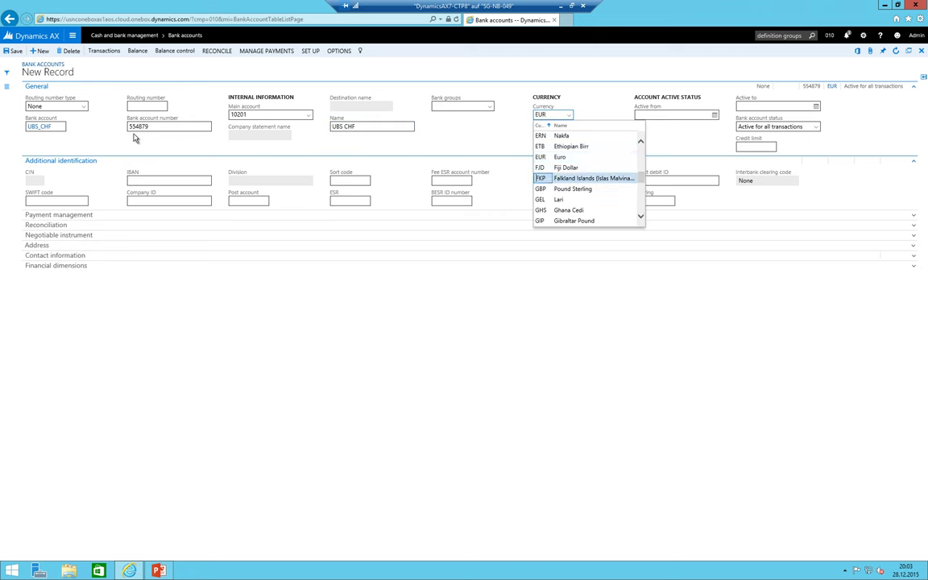
pyautogui.write('f')
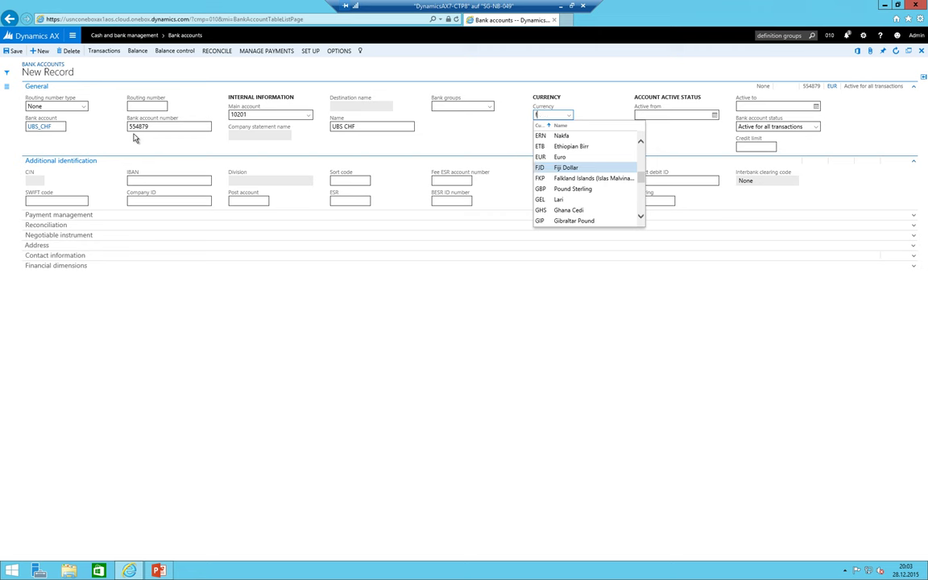
pyautogui.press('BackSpace')
pyautogui.write('chf')
pyautogui.press('Return')
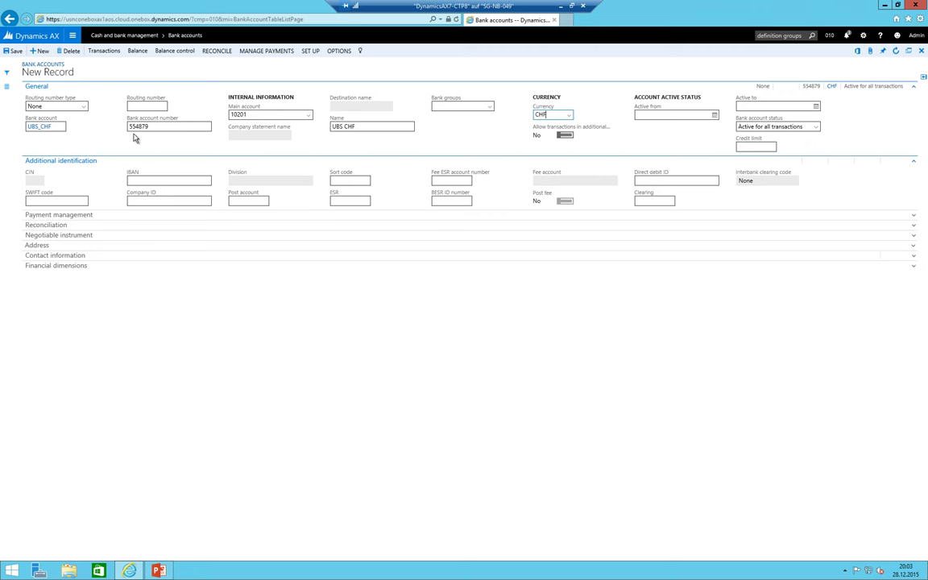
pyautogui.hotkey('shift', 'Tab')
pyautogui.press('Tab')
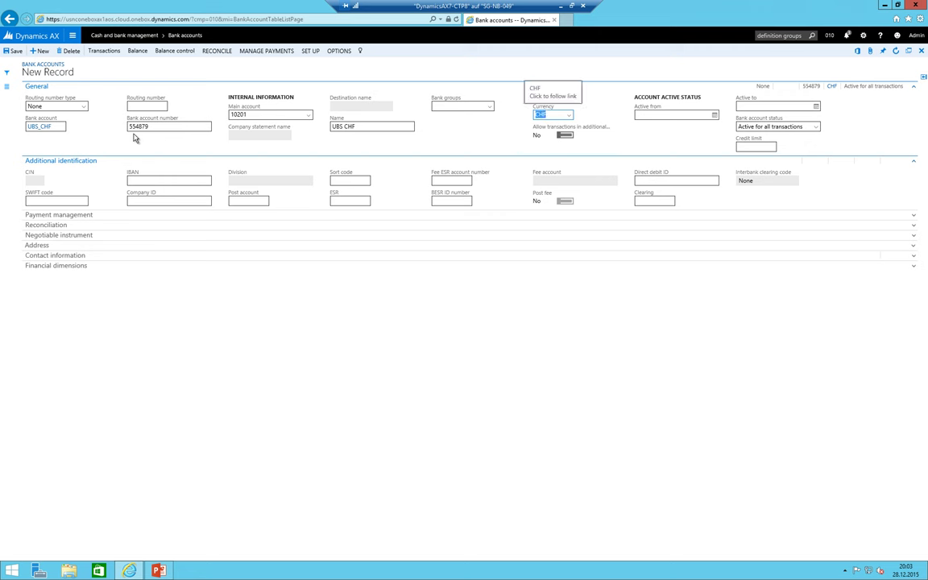
pyautogui.hotkey('alt', 'Down')
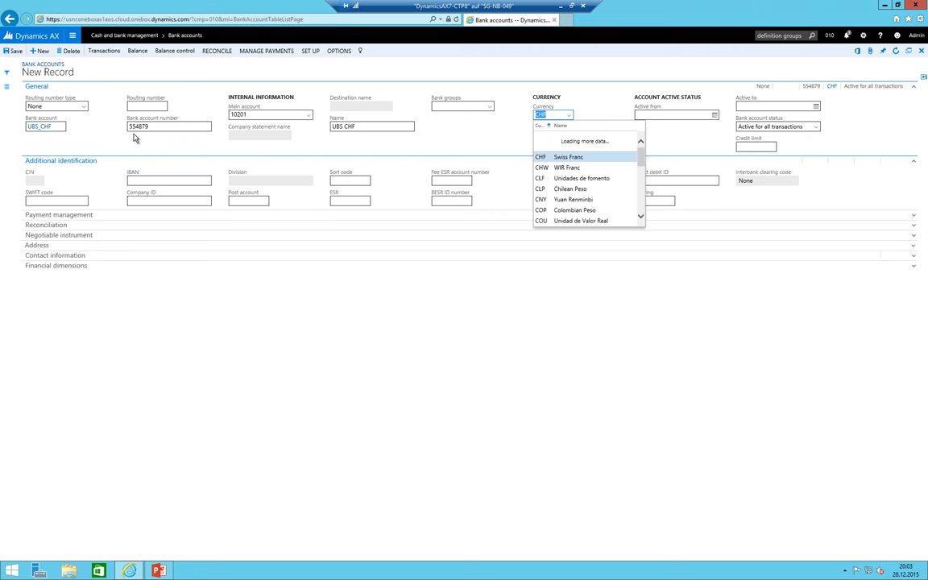
pyautogui.hotkey('shift', 'Tab')
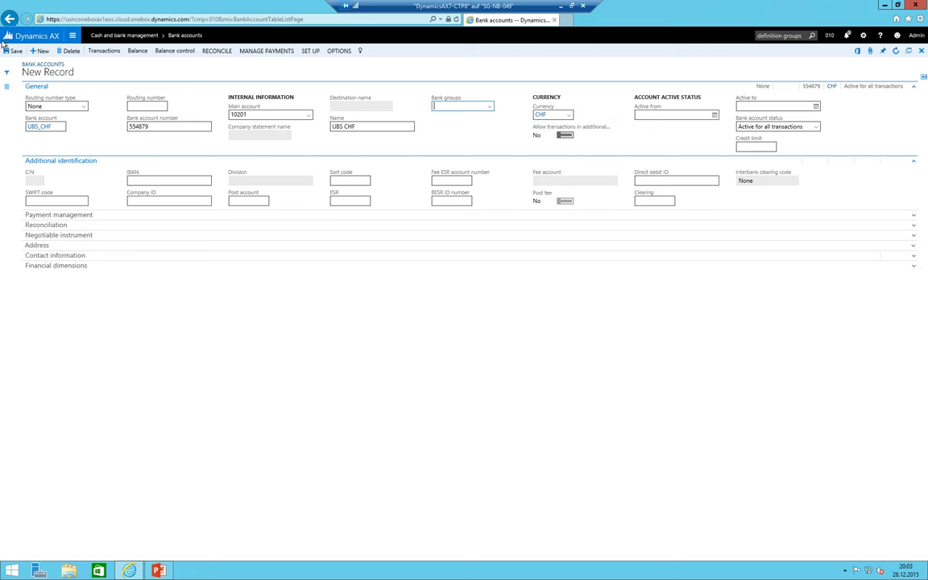
pyautogui.click(14, 51)
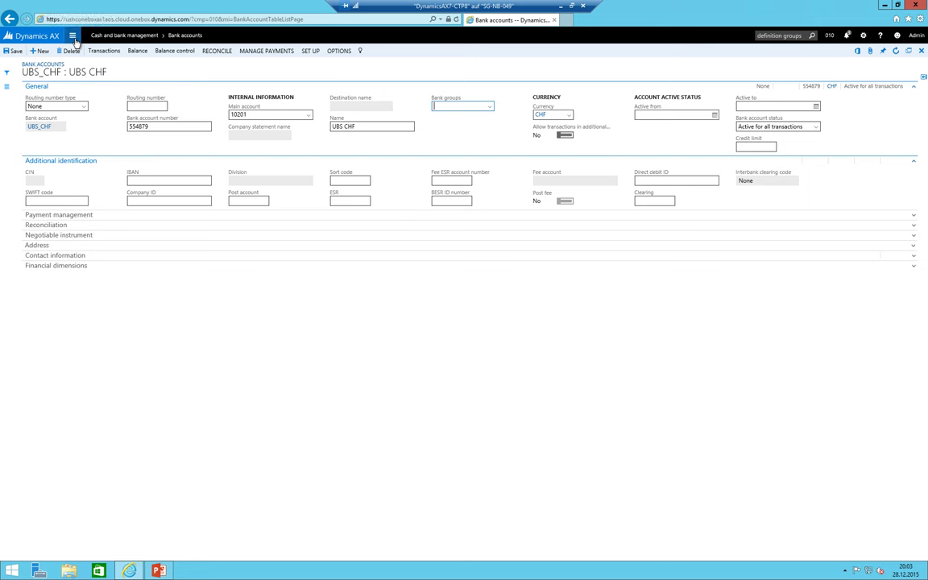
# Step: Create a new general journal in General ledger using journal name GJ
pyautogui.click(74, 38)
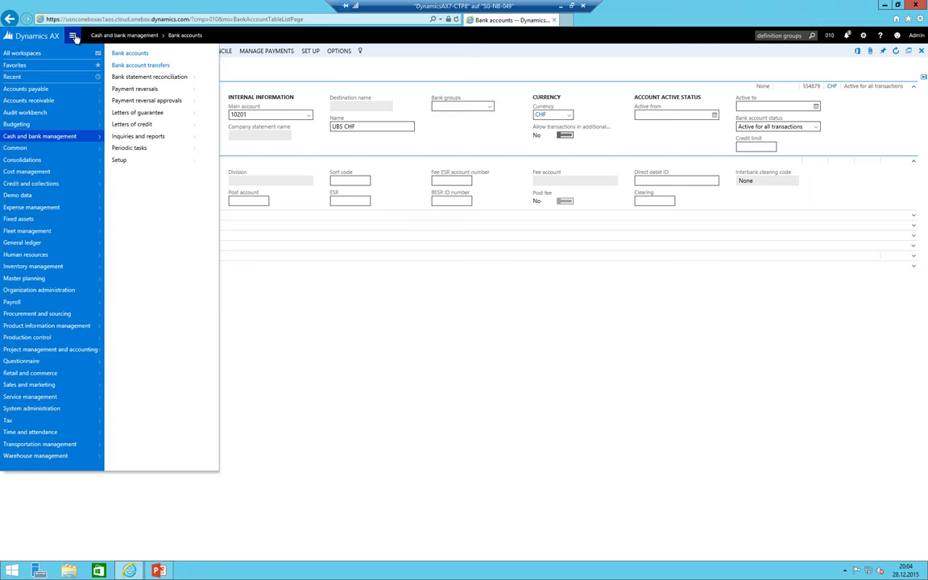
pyautogui.click(18, 243)
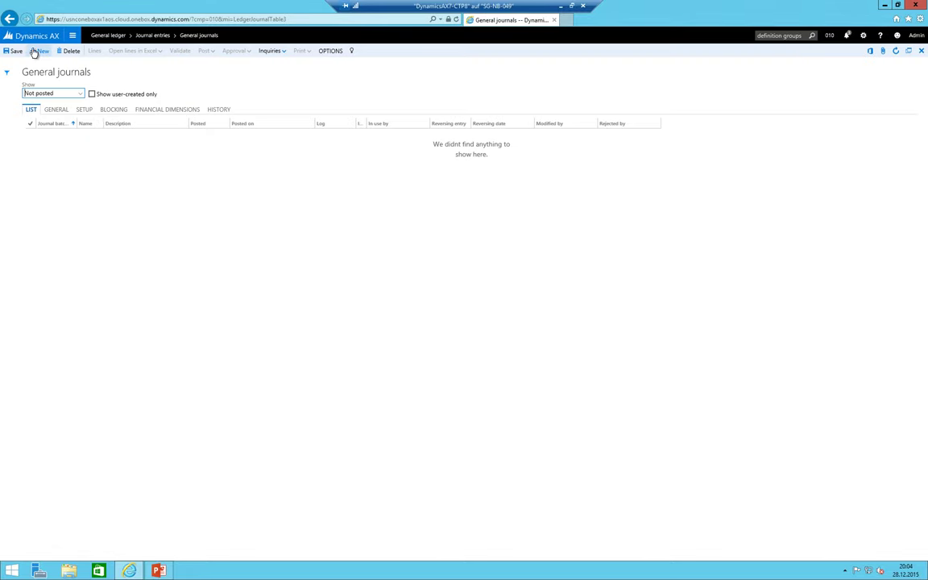
pyautogui.click(36, 52)
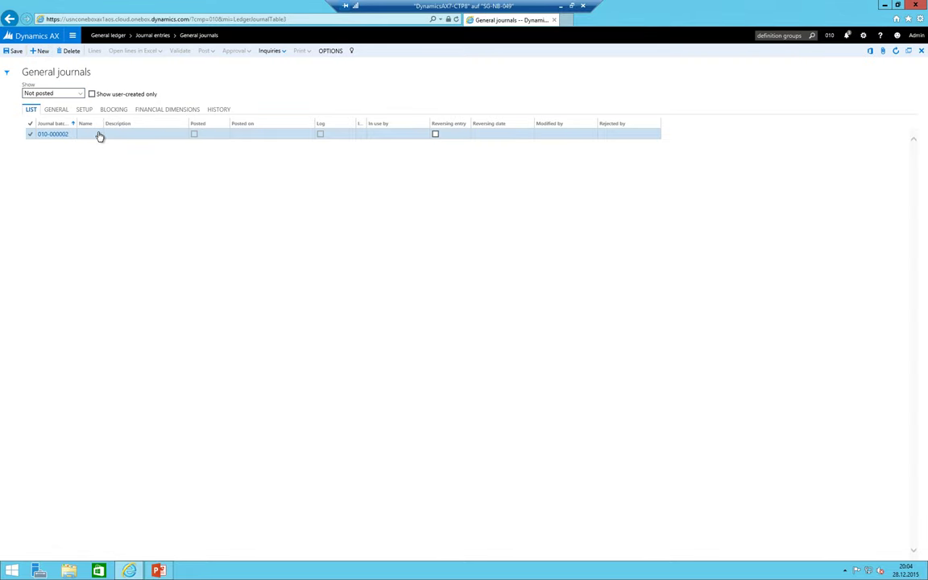
pyautogui.click(98, 134)
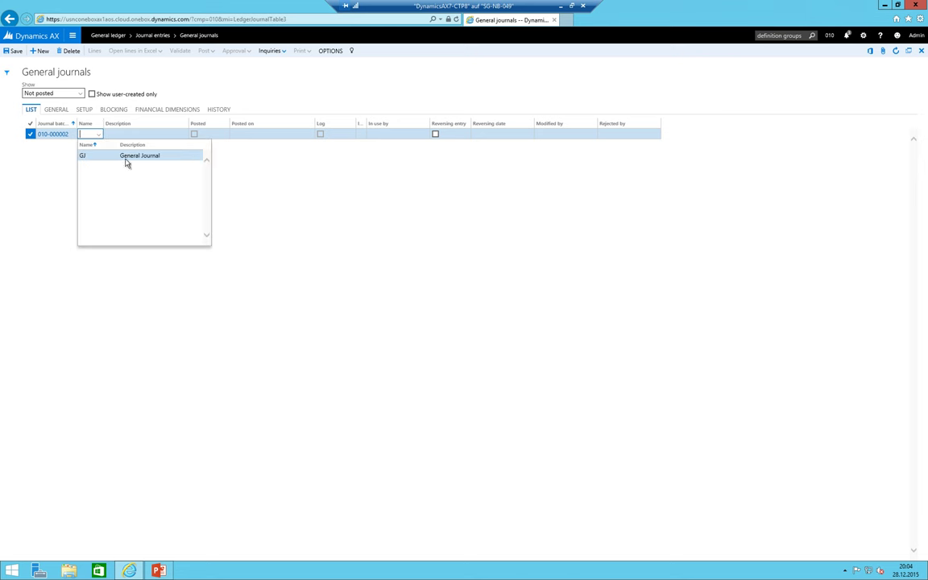
pyautogui.click(121, 156)
# Step: Describe the journal as 'My first Bank transaction' and open its lines
pyautogui.press('Tab')
pyautogui.write('My first Bank transaction')
pyautogui.press('Tab')
pyautogui.click(94, 52)
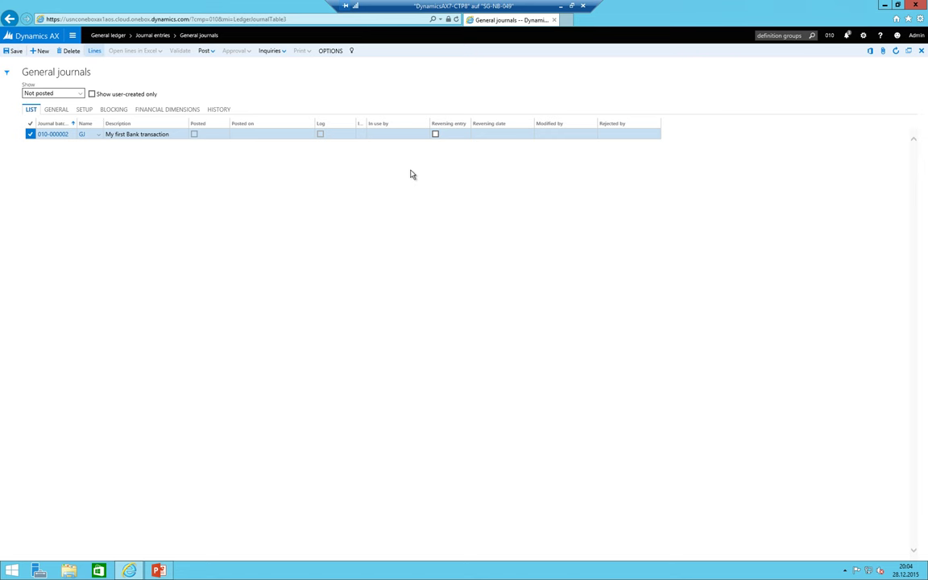
pyautogui.click(95, 51)
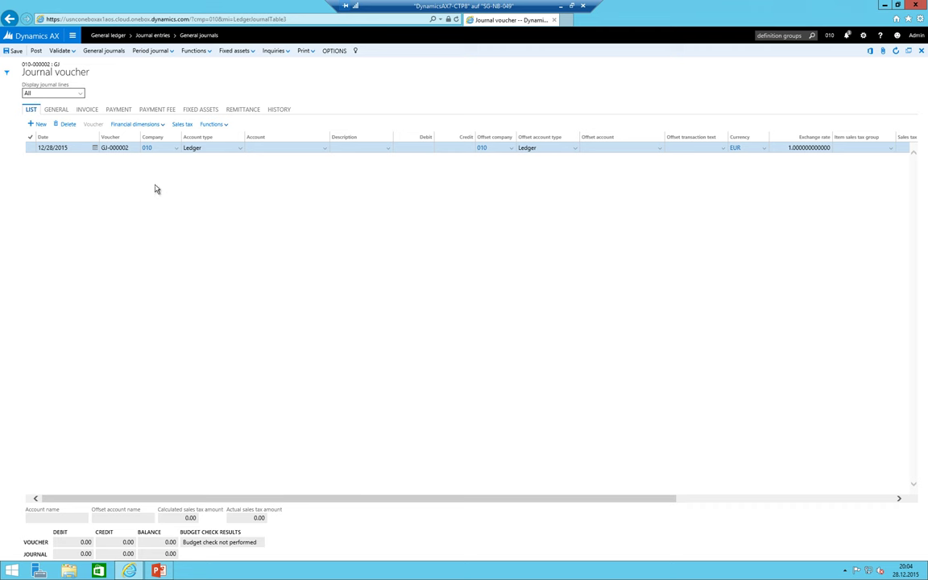
# Step: Enter ledger account 10200 on the first journal line, which gets rejected
pyautogui.click(214, 147)
pyautogui.click(272, 146)
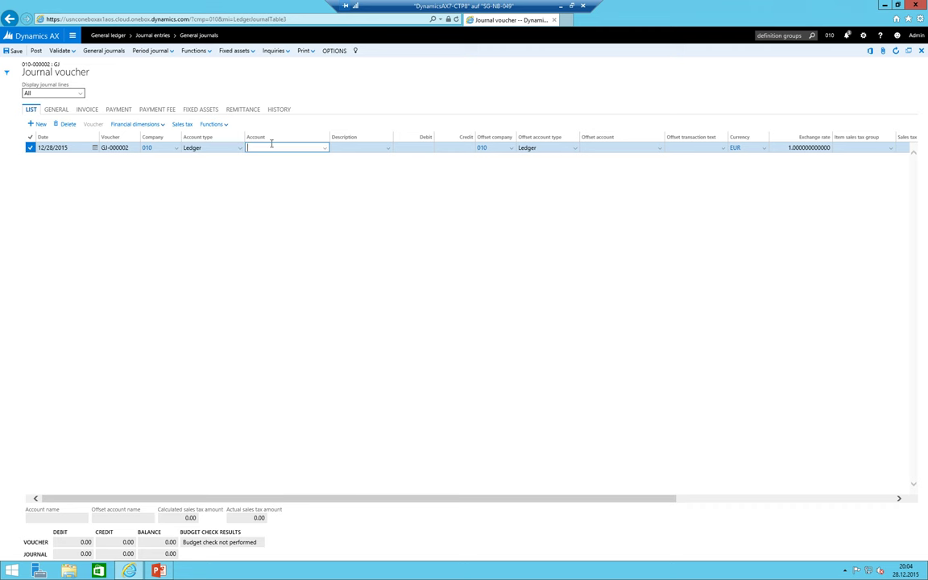
pyautogui.write('102')
pyautogui.press('Tab')
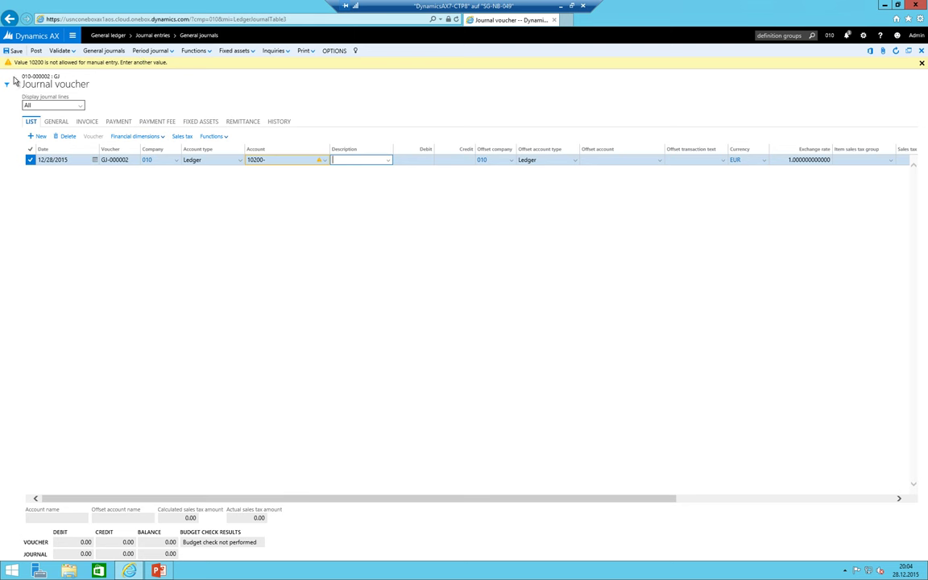
pyautogui.click(298, 159)
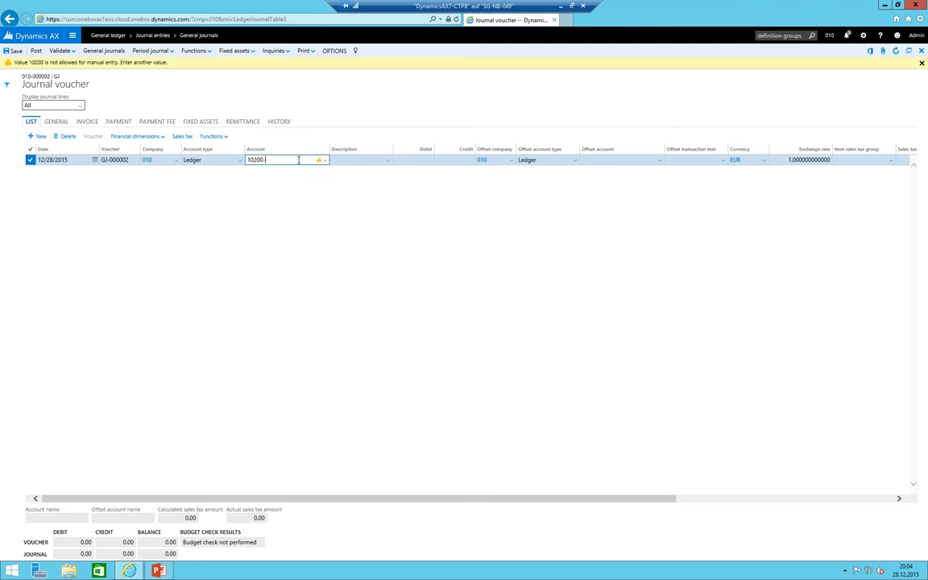
# Step: Change the line's account type to Bank and select bank account UBS_CHF
pyautogui.hotkey('shift', 'Tab')
pyautogui.hotkey('alt', 'Down')
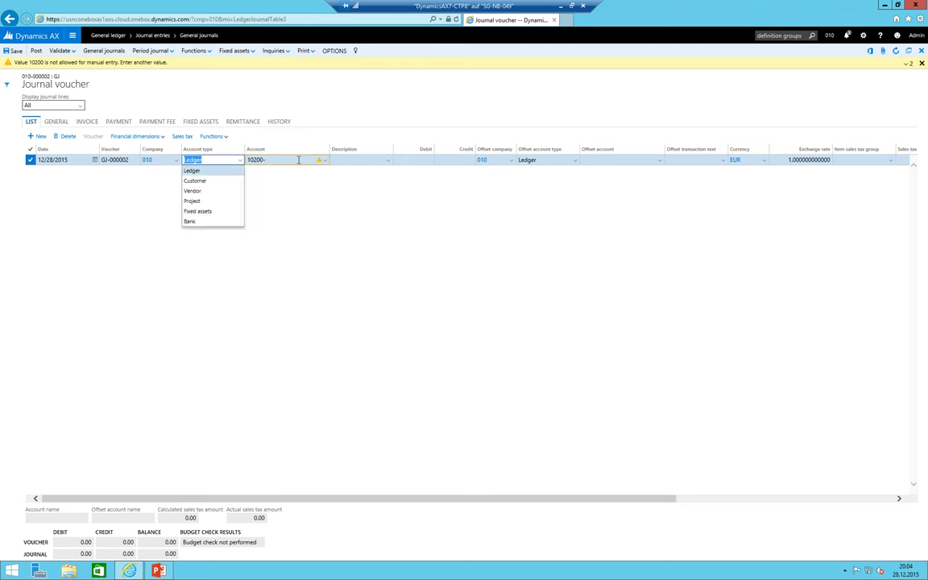
pyautogui.press('Escape')
pyautogui.hotkey('alt', 'Down')
pyautogui.press('Down')
pyautogui.press('Down')
pyautogui.press('Down')
pyautogui.press('Down')
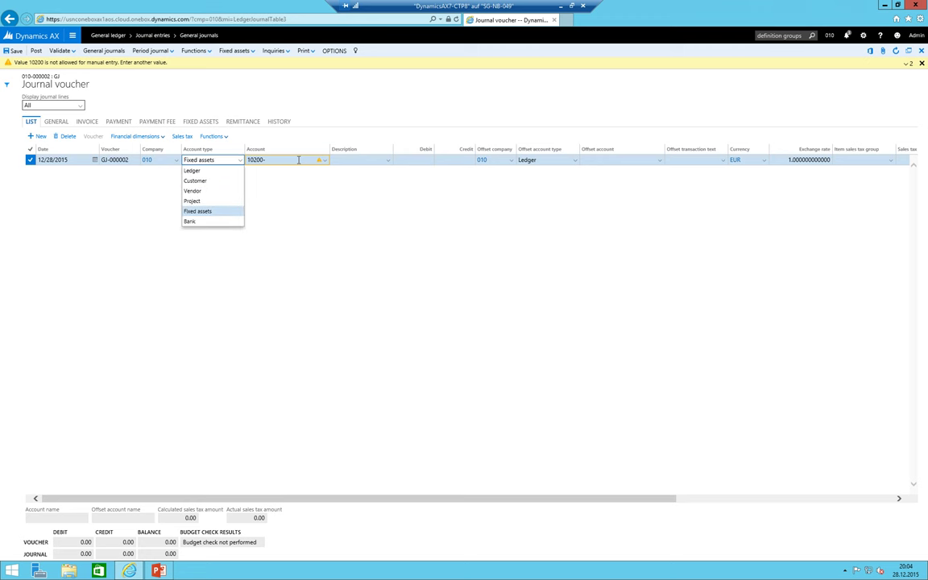
pyautogui.press('Down')
pyautogui.press('Return')
pyautogui.press('Tab')
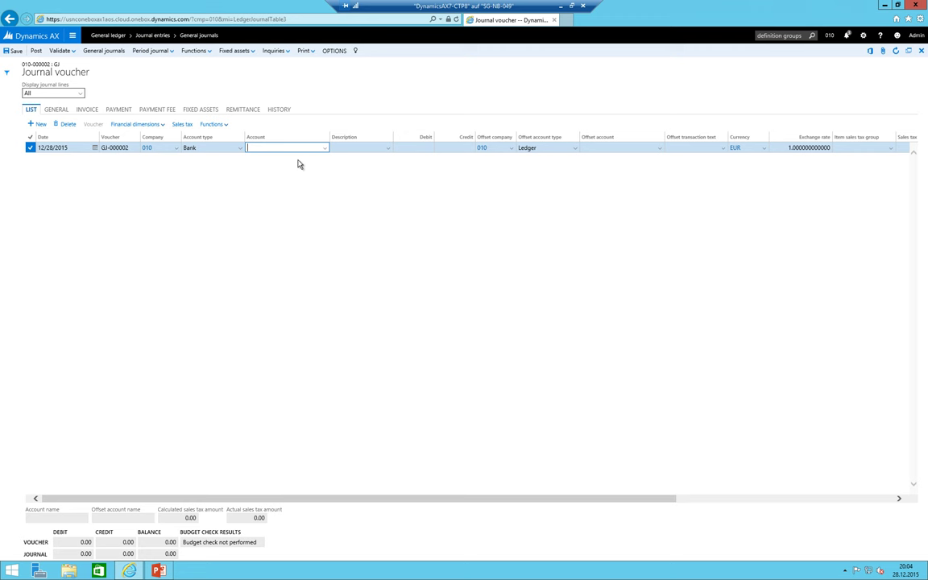
pyautogui.hotkey('alt', 'Down')
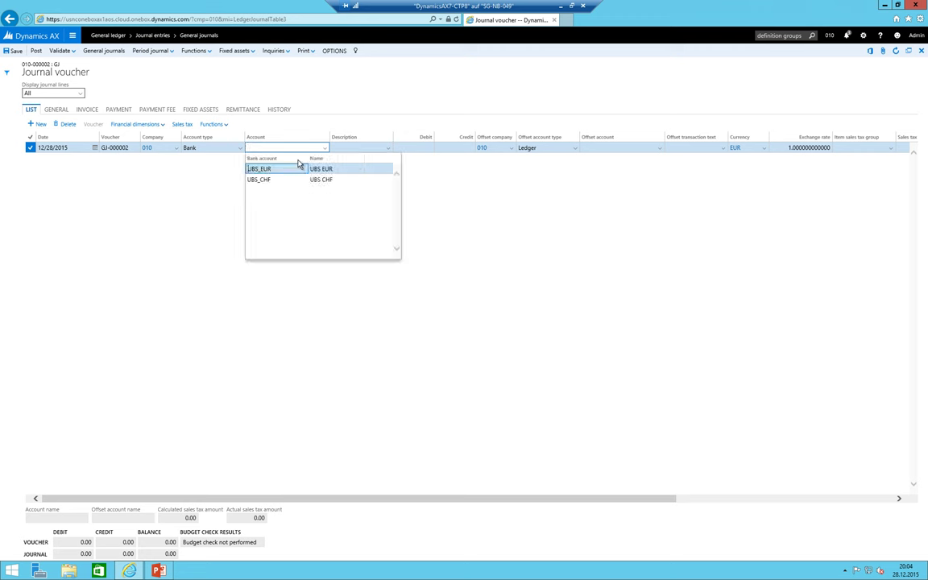
pyautogui.press('Down')
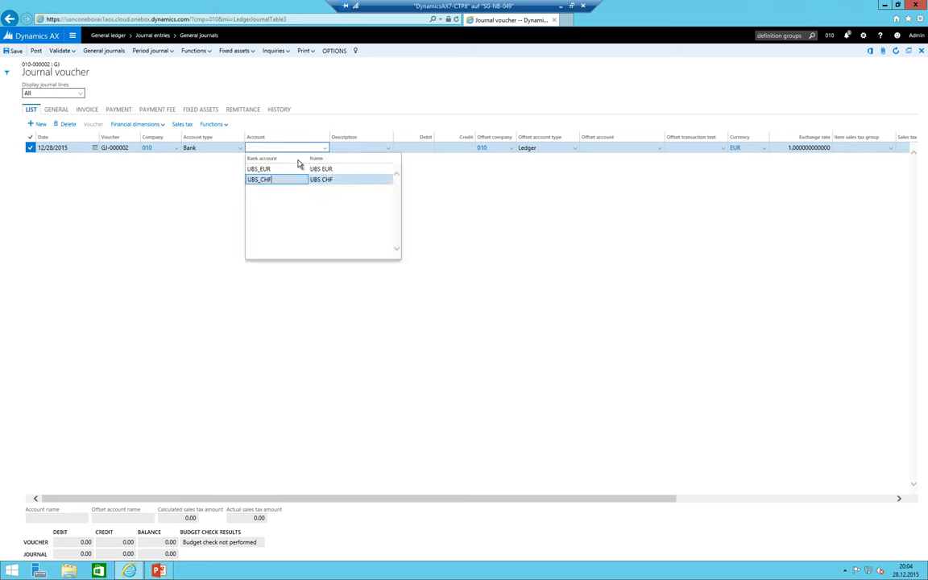
pyautogui.press('Return')
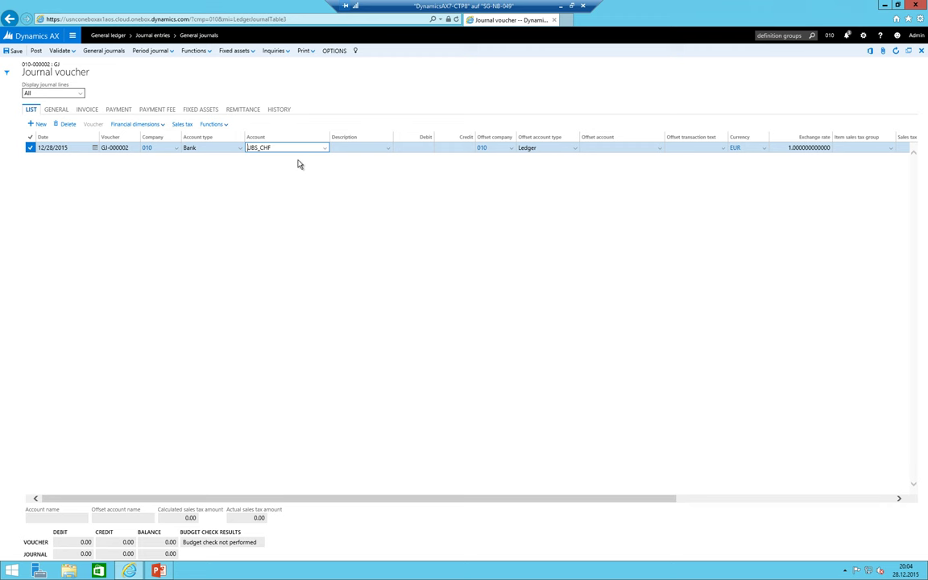
# Step: Enter the line description 'We buy 1'000 CHF for 900 EUR', widening the Description column
pyautogui.press('Tab')
pyautogui.write('We buy')
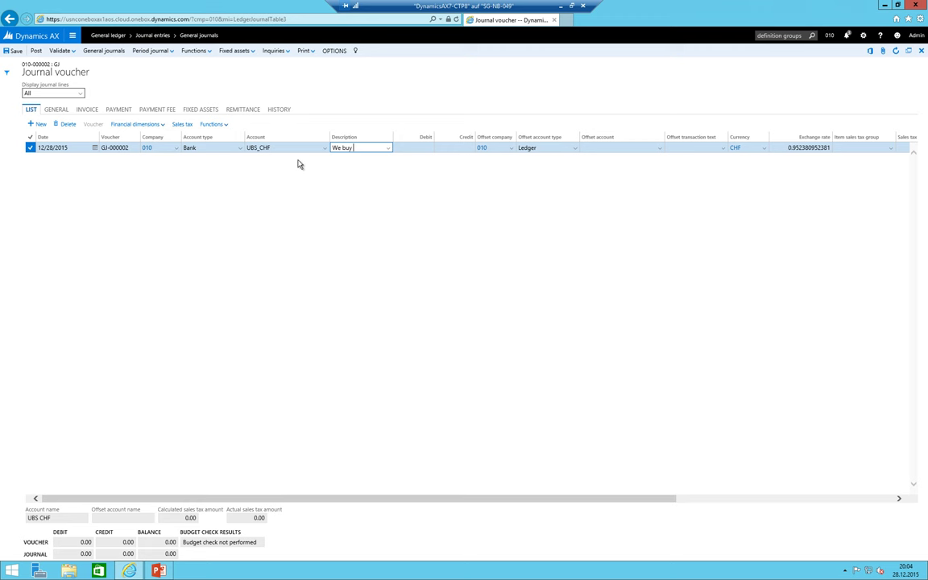
pyautogui.write(' CHF for')
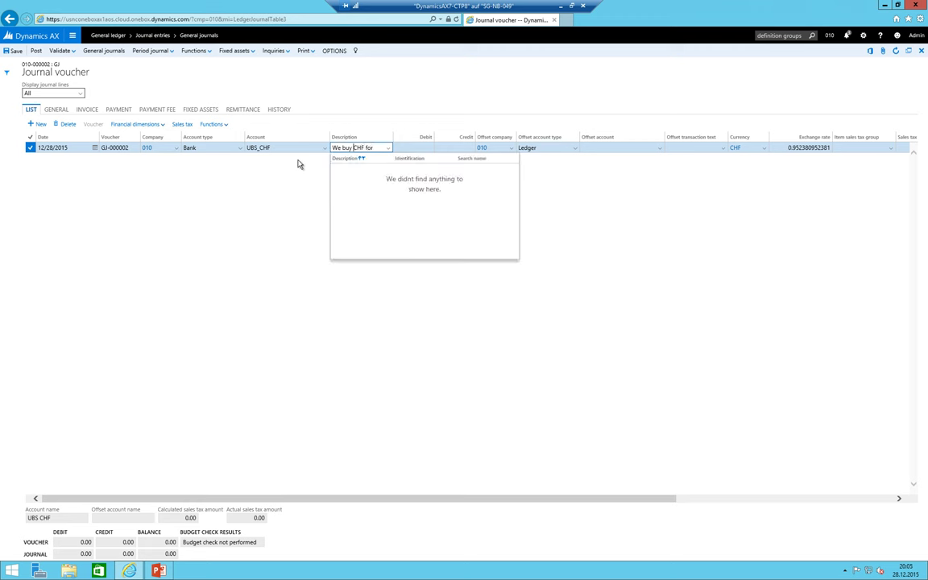
pyautogui.write("1'000")
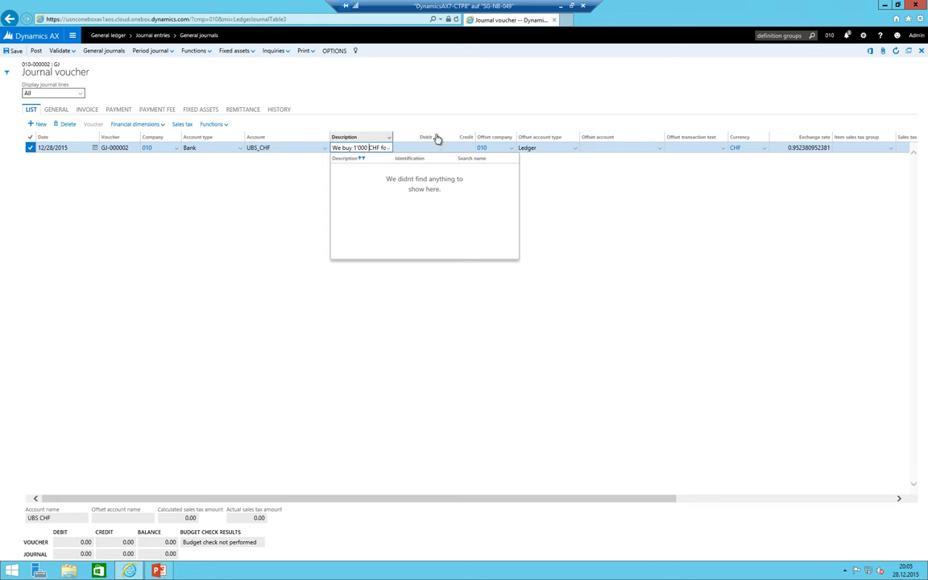
pyautogui.moveTo(393, 137); pyautogui.dragTo(455, 137)
pyautogui.click(410, 147)
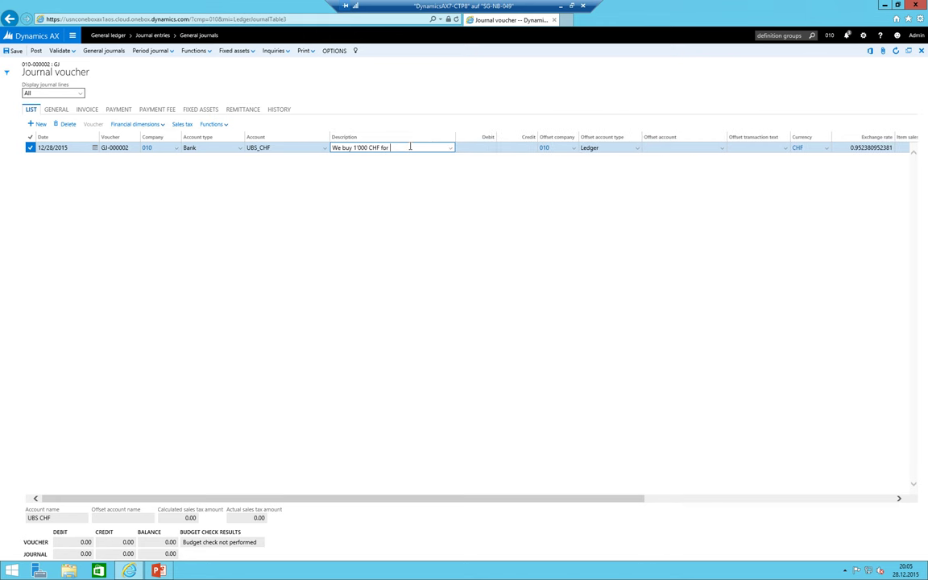
pyautogui.write('900 EUR')
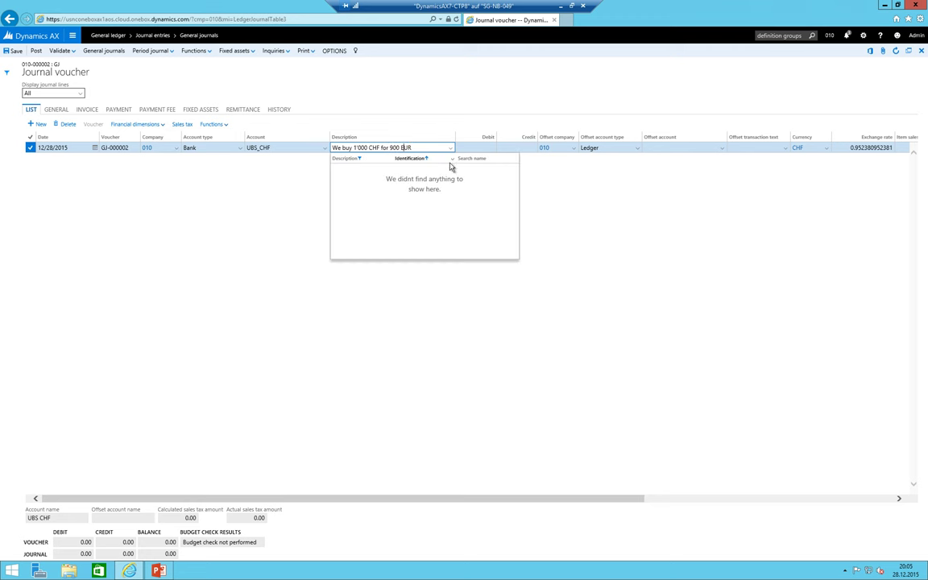
pyautogui.press('Tab')
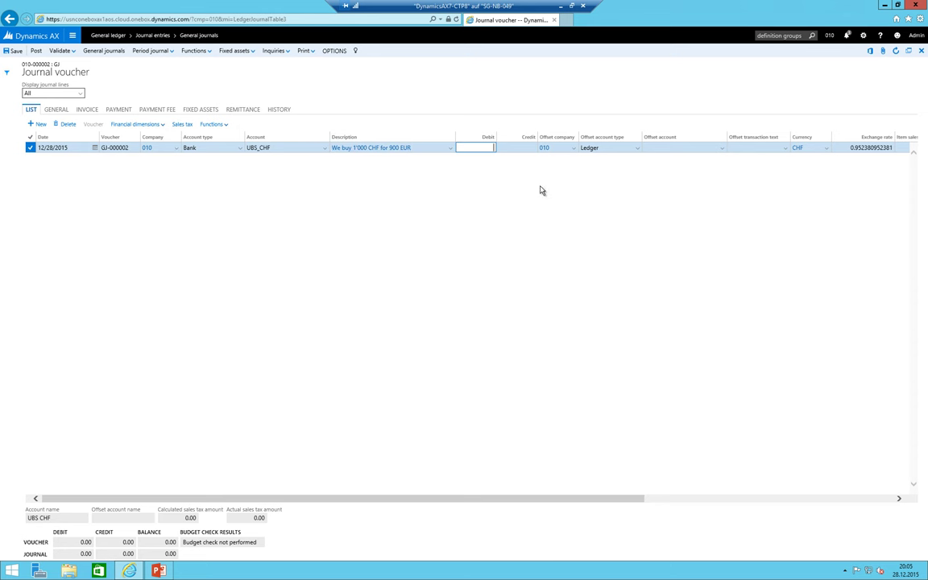
# Step: Debit 1,000.00 on the line and offset it to Bank account UBS_EUR
pyautogui.write('1000')
pyautogui.press('Tab')
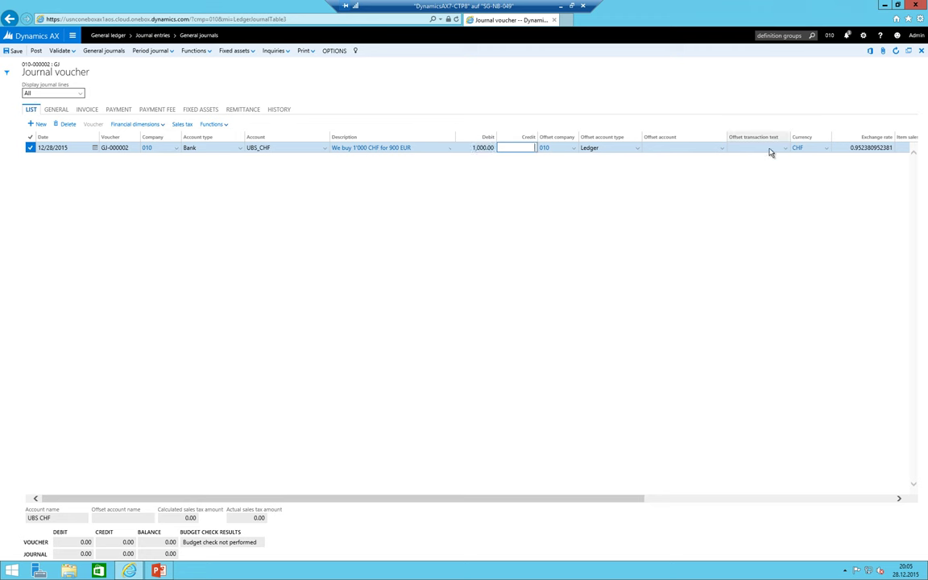
pyautogui.click(636, 148)
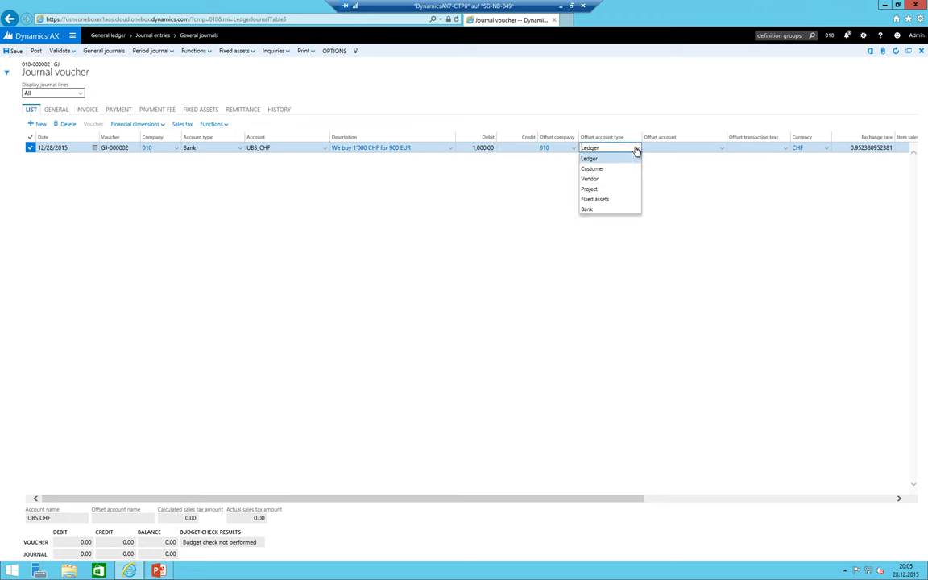
pyautogui.write('b')
pyautogui.press('Tab')
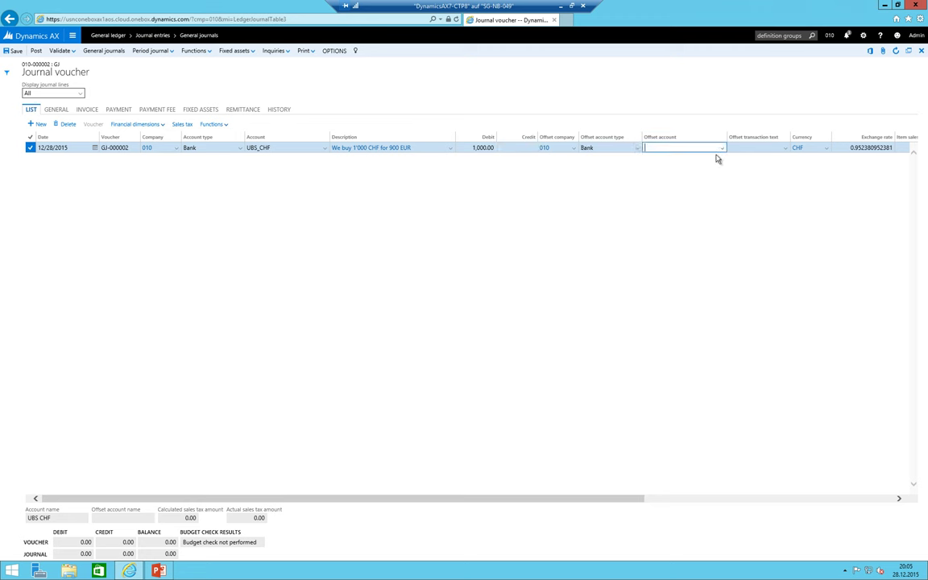
pyautogui.write('UBS_EUR')
pyautogui.press('Tab')
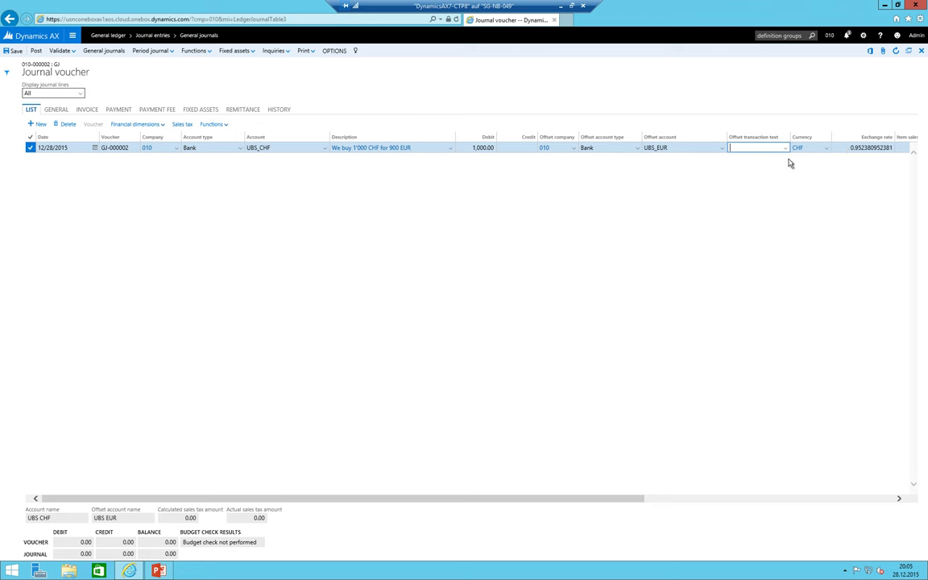
pyautogui.press('Tab')
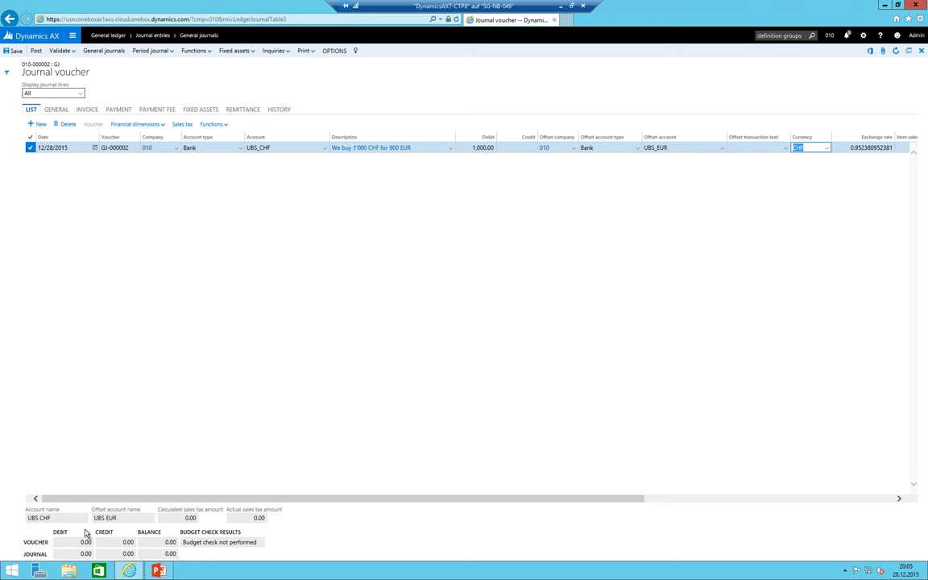
# Step: Save the journal line, then compute 1 / 1.05 in Calculator, getting 0.9523809523809524
pyautogui.click(13, 51)
pyautogui.press('super')
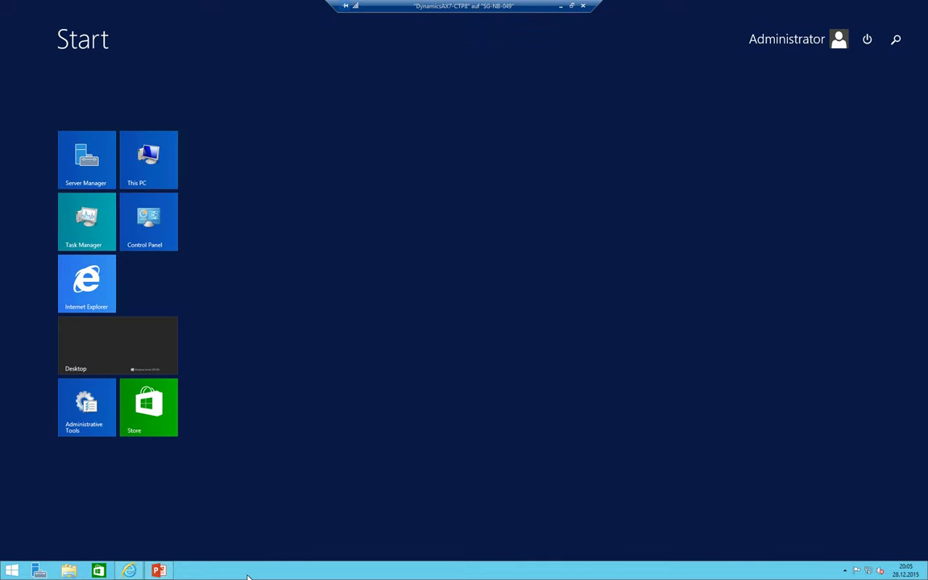
pyautogui.write('rech')
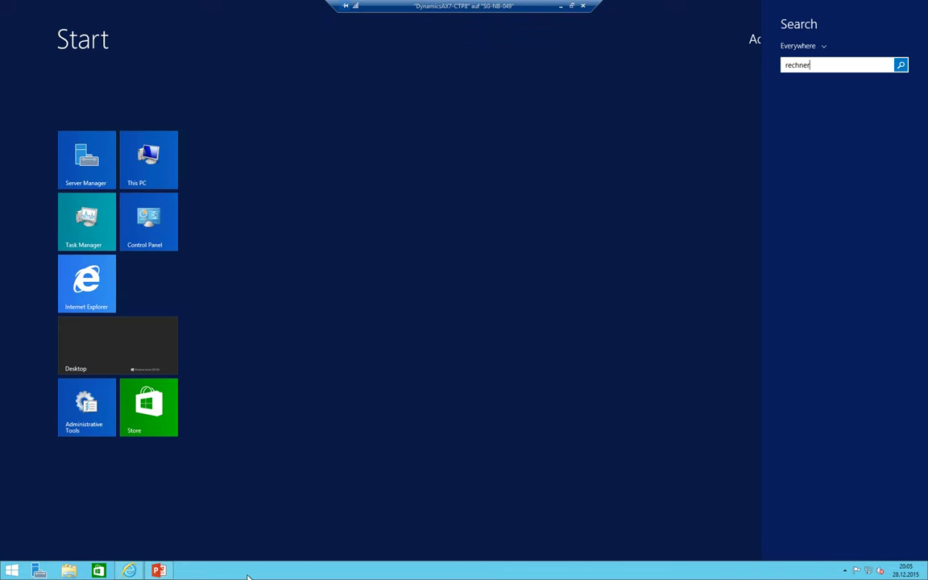
pyautogui.write('calculator')
pyautogui.press('Return')
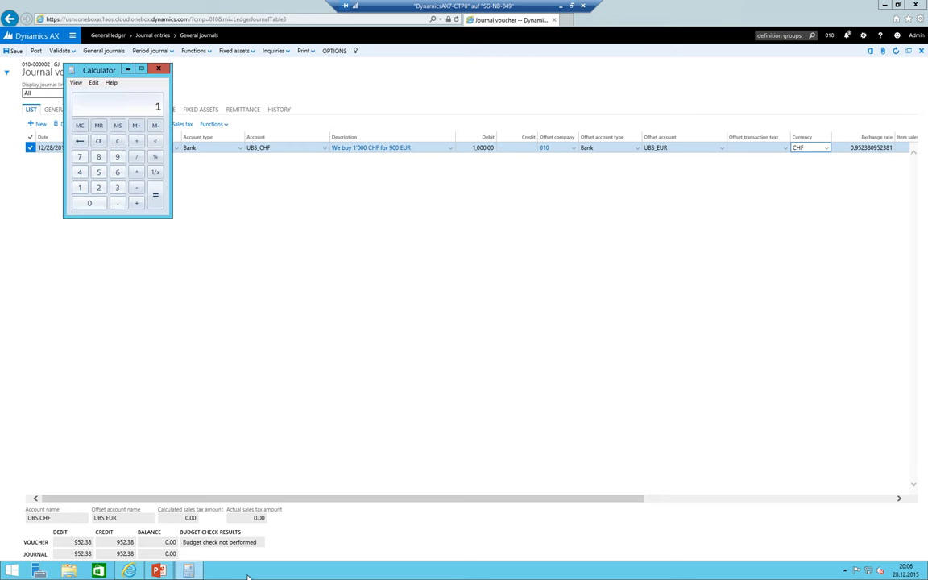
pyautogui.write('1.05')
pyautogui.press('Return')
pyautogui.moveTo(105, 70); pyautogui.dragTo(308, 181)
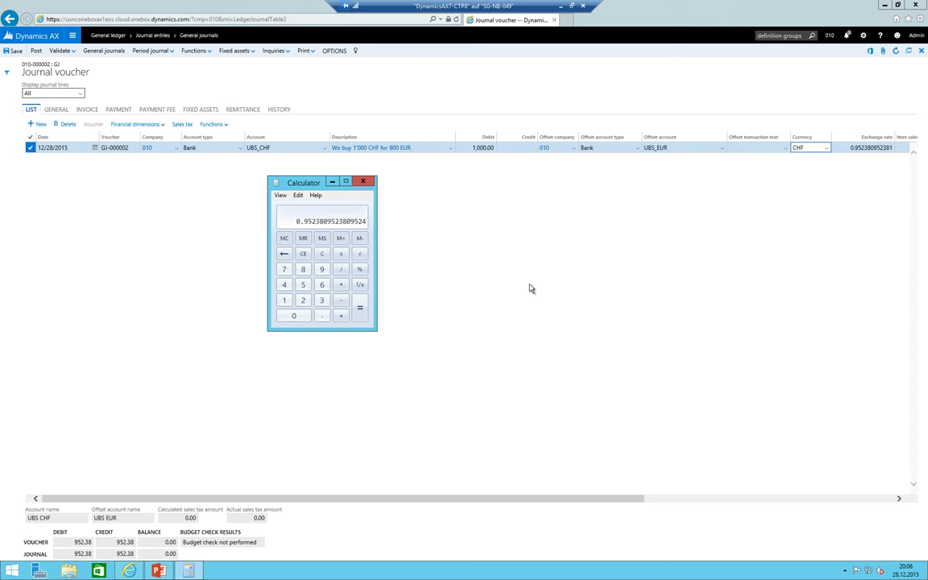
# Step: Change the line's exchange rate to 0.9 and save, so totals become 900.00
pyautogui.click(854, 148)
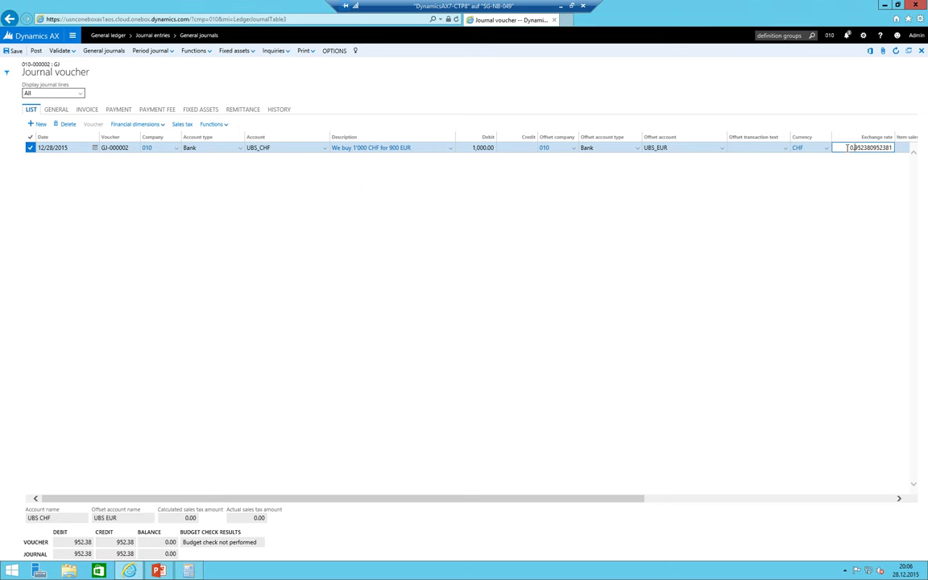
pyautogui.click(870, 147)
pyautogui.doubleClick(870, 147)
pyautogui.write('9')
pyautogui.hotkey('shift', 'Tab')
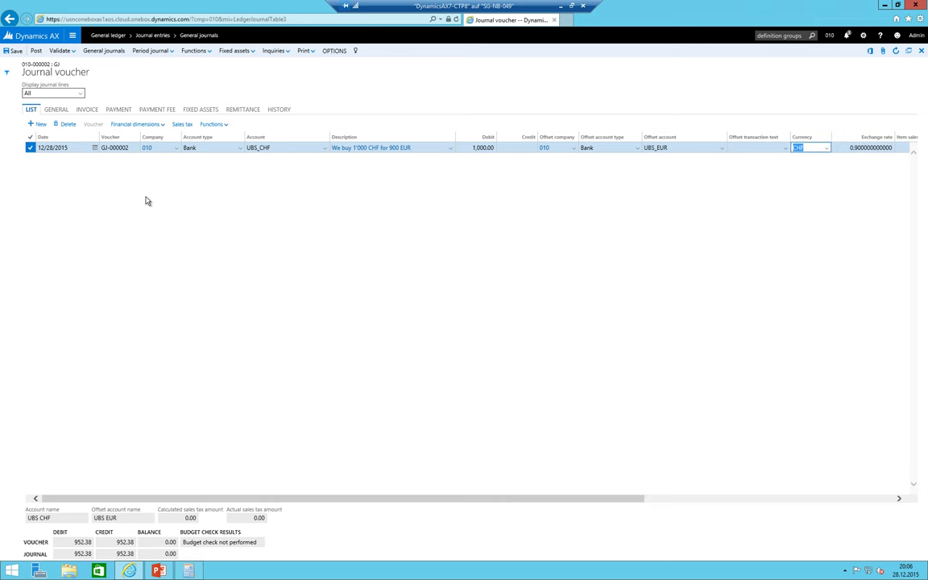
pyautogui.click(12, 55)
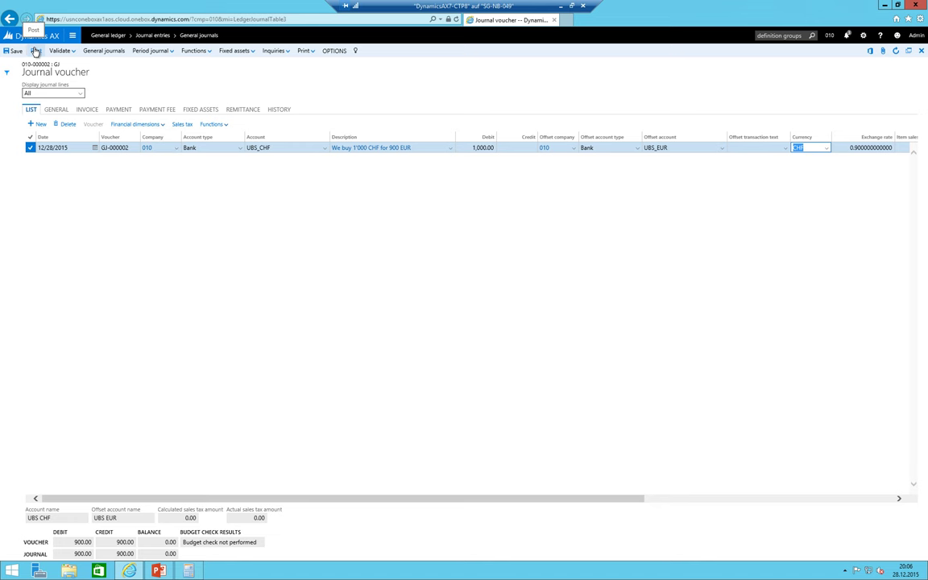
pyautogui.click(35, 51)
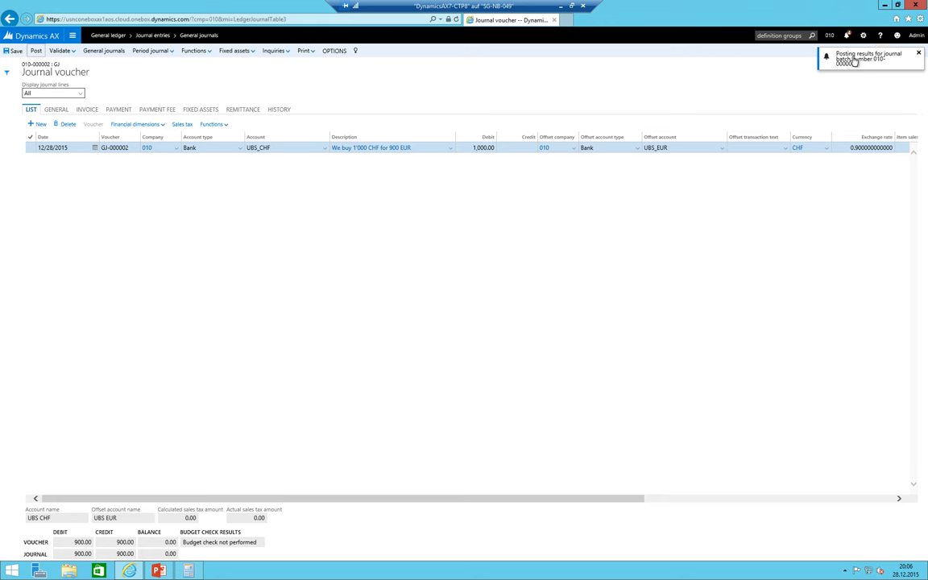
pyautogui.click(860, 63)
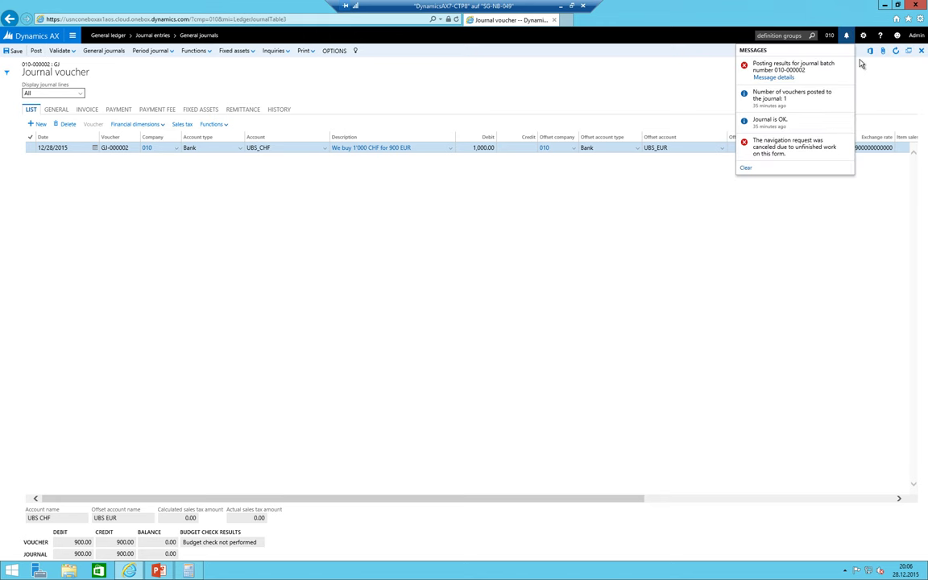
pyautogui.click(772, 78)
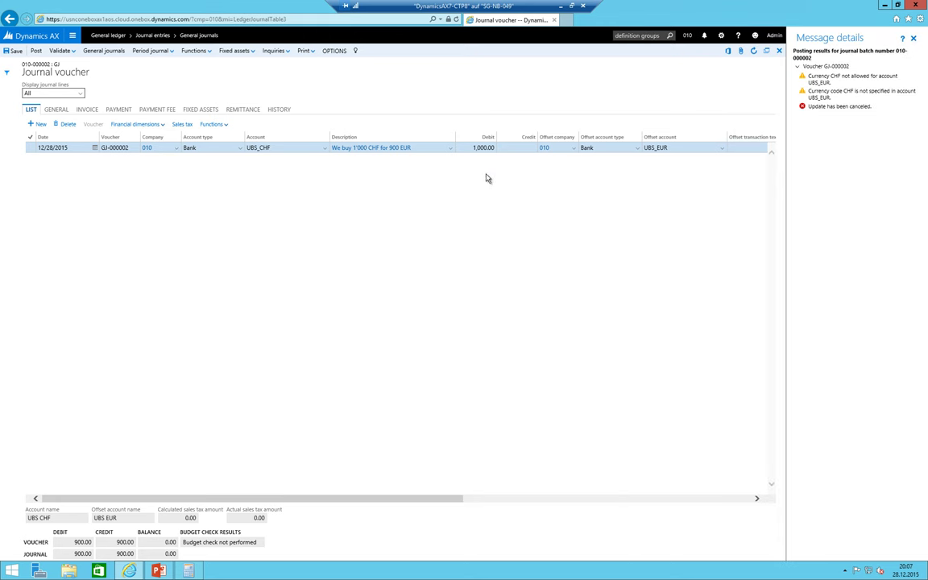
pyautogui.moveTo(831, 97)
pyautogui.mouseDown()
pyautogui.moveTo(808, 90)
pyautogui.moveTo(909, 96)
pyautogui.moveTo(845, 99)
pyautogui.mouseUp()
pyautogui.click(846, 95)
pyautogui.click(823, 99)
pyautogui.click(914, 39)
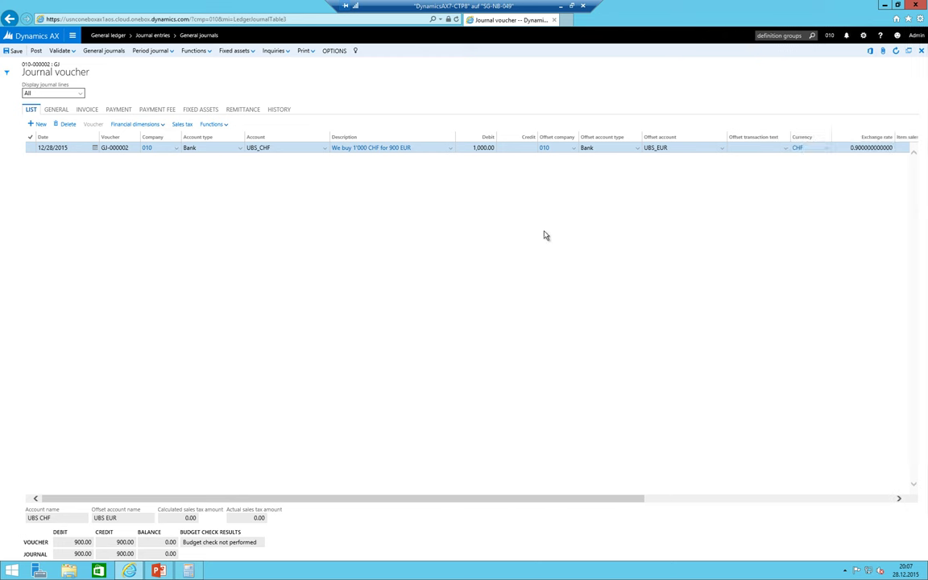
pyautogui.click(658, 148)
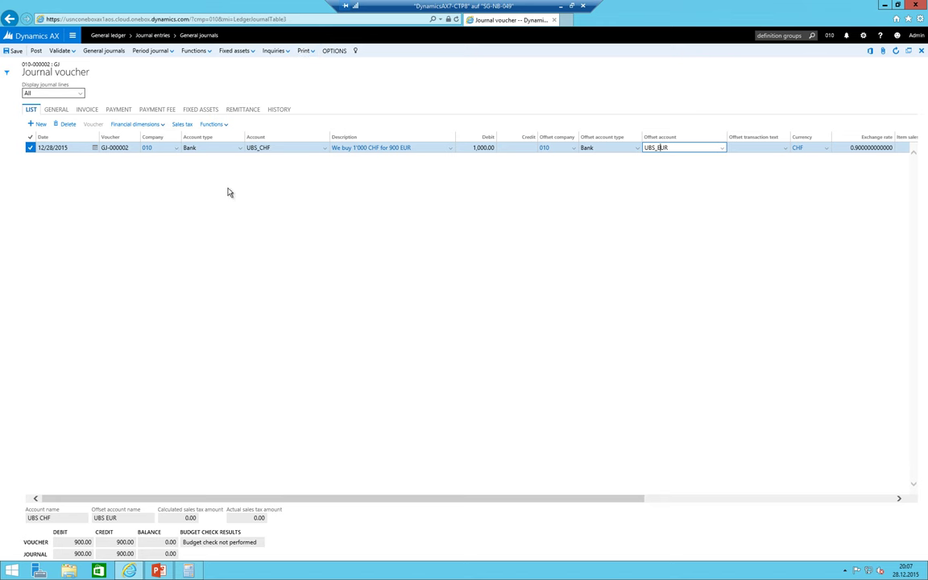
pyautogui.click(72, 35)
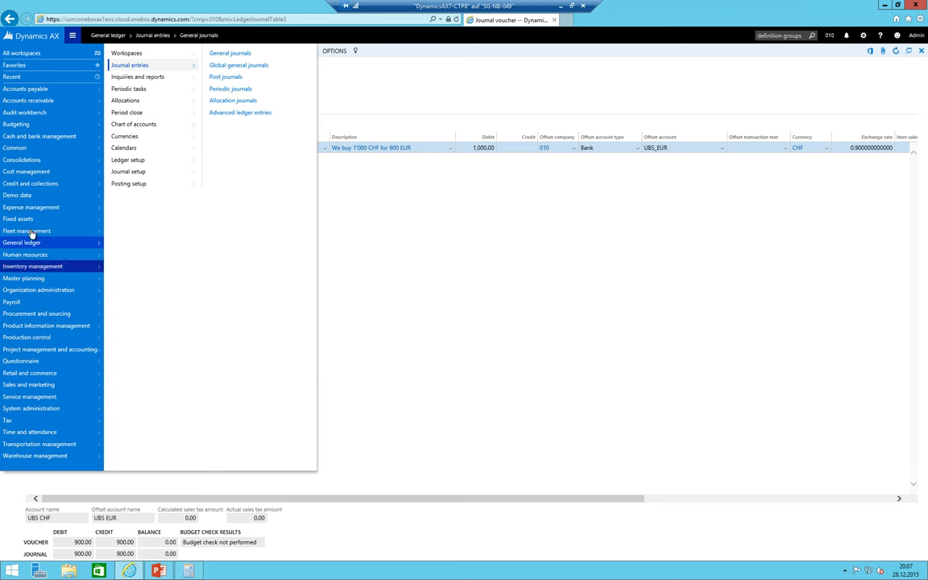
# Step: Allow additional-currency transactions on UBS_EUR, save, then select the UBS_CHF bank account
pyautogui.click(36, 136)
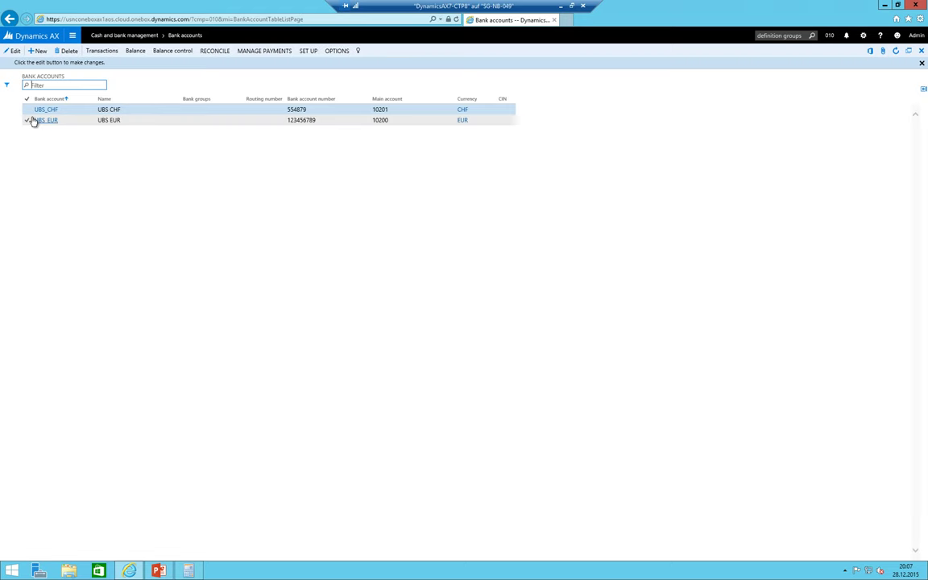
pyautogui.click(37, 121)
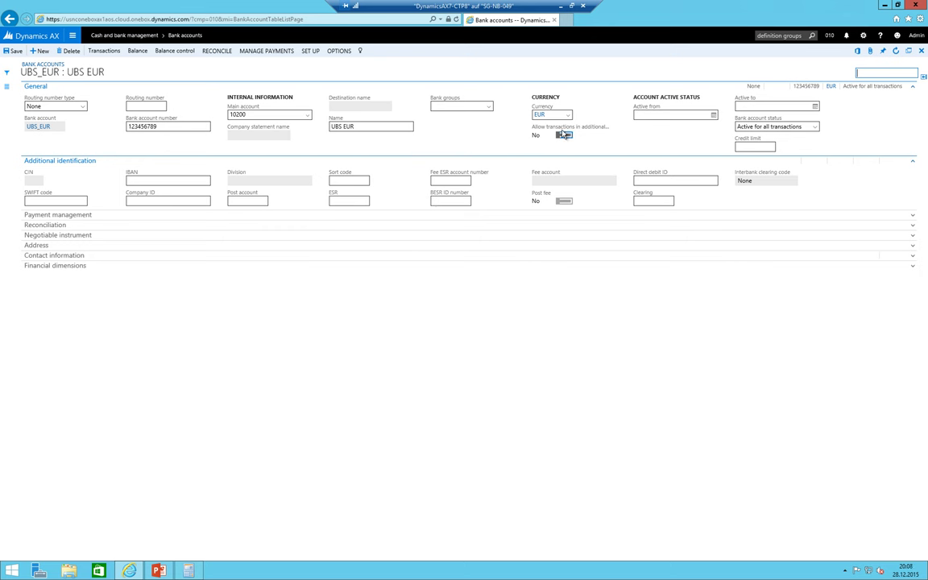
pyautogui.click(562, 134)
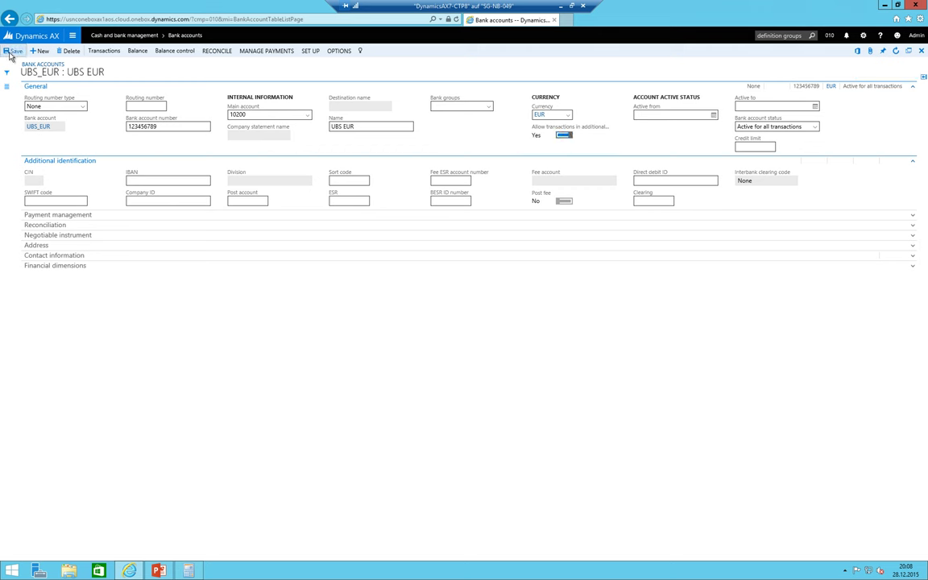
pyautogui.click(5, 89)
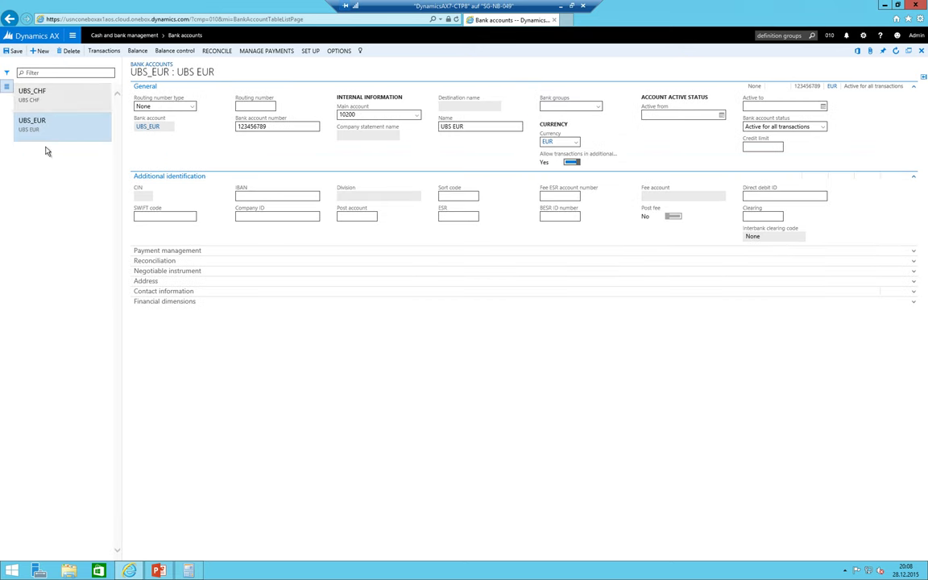
pyautogui.click(46, 94)
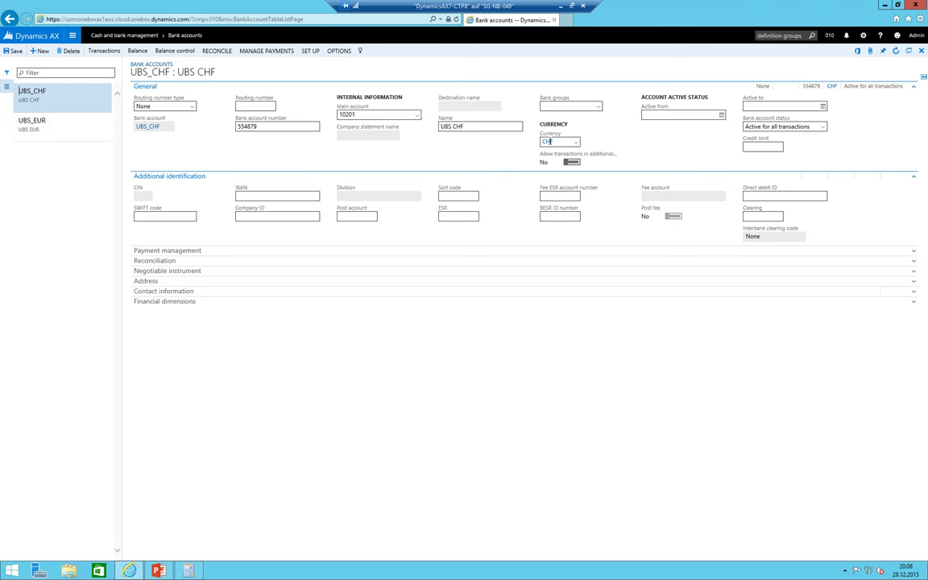
pyautogui.click(72, 36)
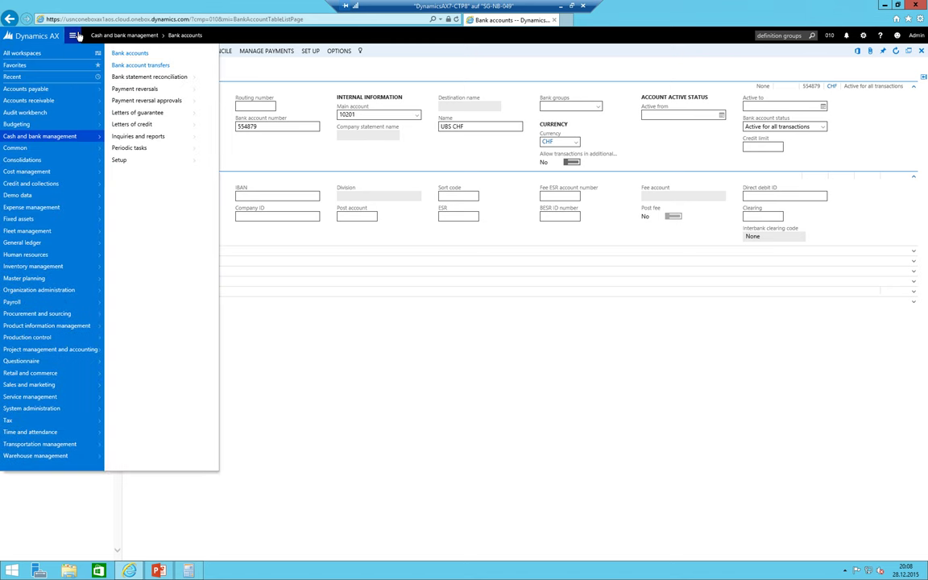
# Step: Post general journal batch 010-000002 from the General journals list
pyautogui.click(24, 243)
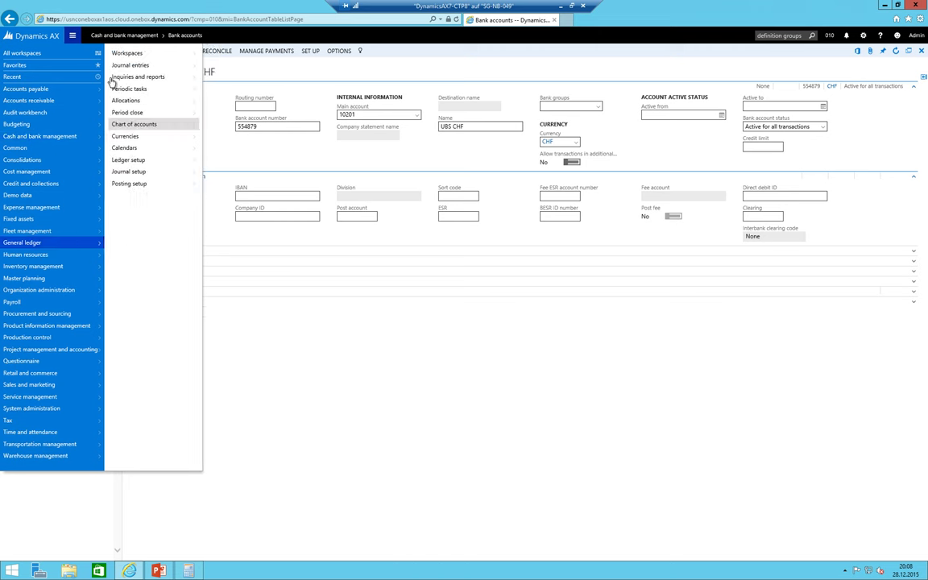
pyautogui.click(134, 65)
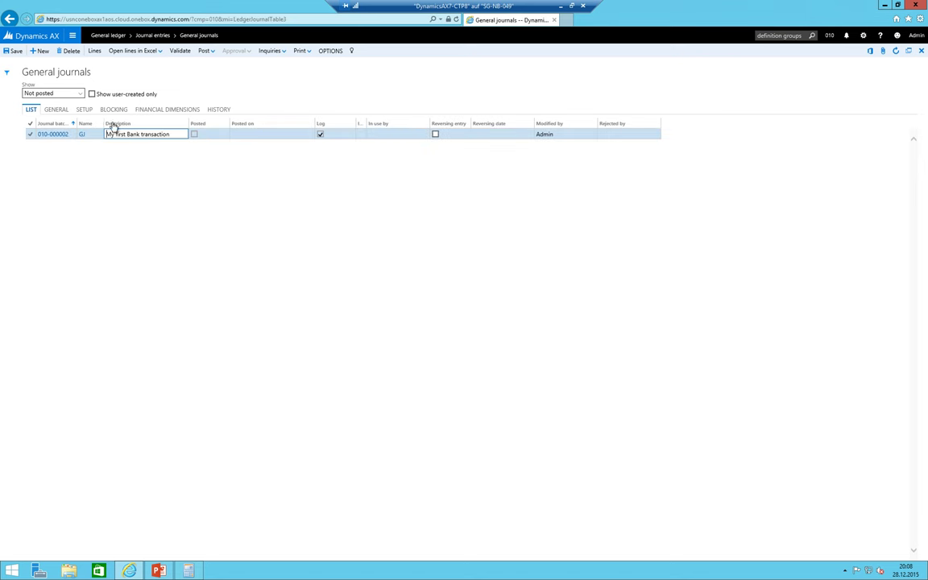
pyautogui.click(211, 54)
pyautogui.click(208, 64)
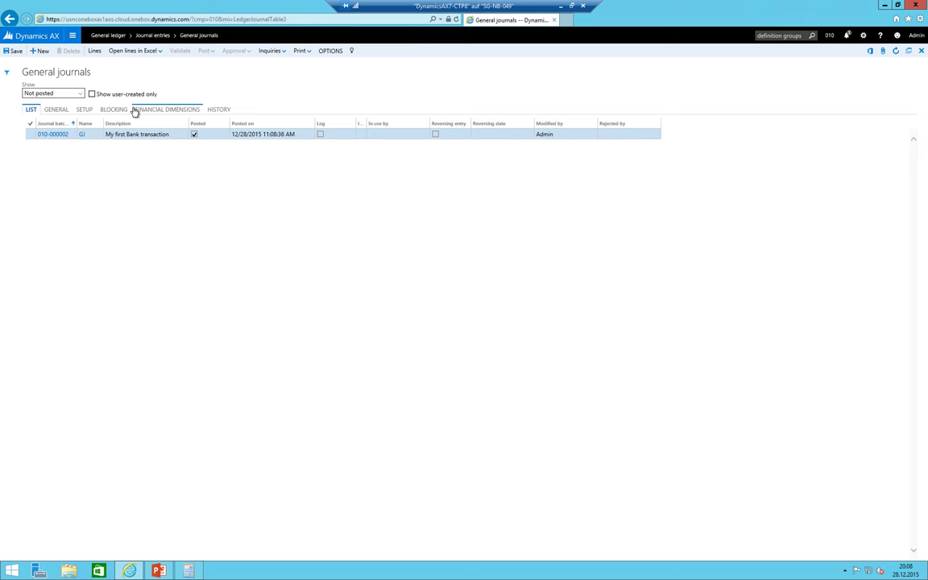
# Step: Open the General ledger trial balance
pyautogui.click(73, 35)
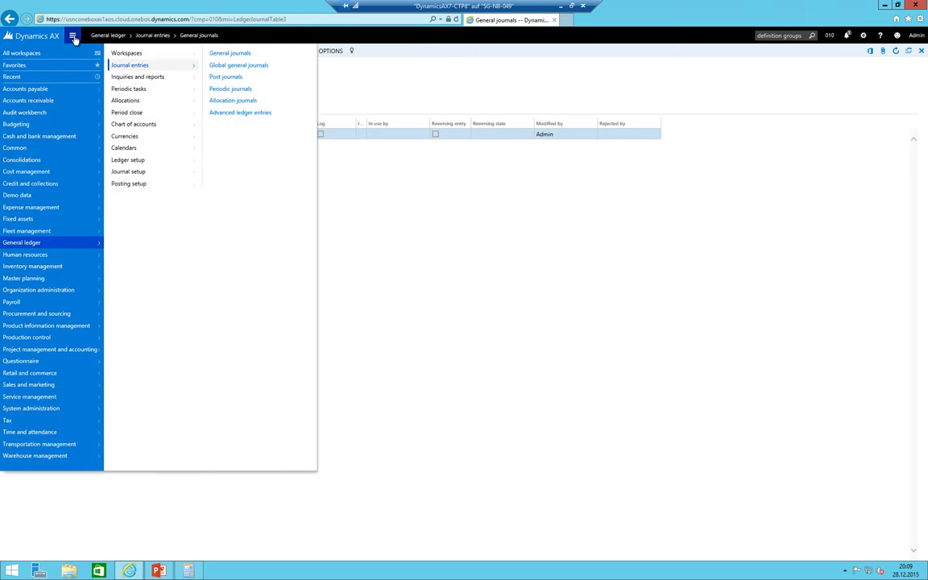
pyautogui.click(31, 137)
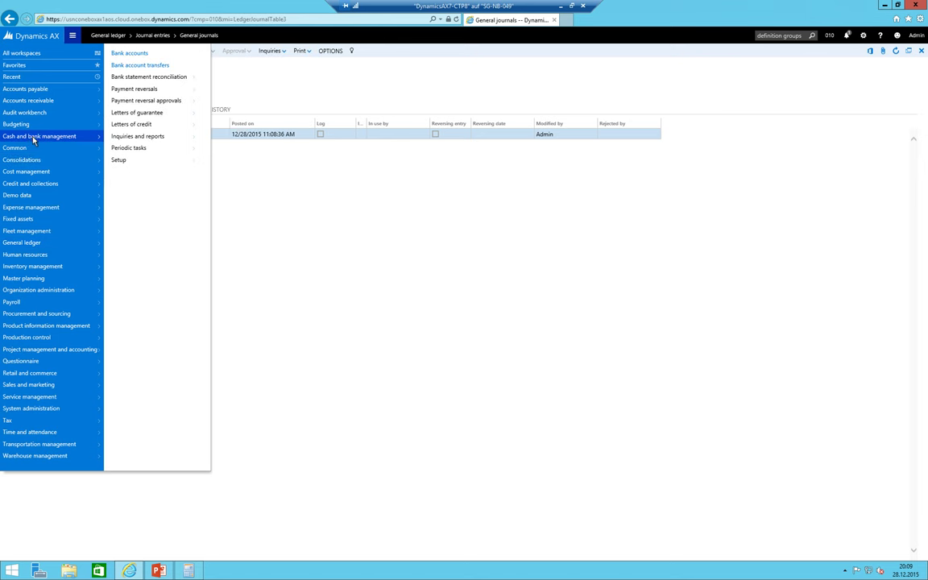
pyautogui.click(30, 244)
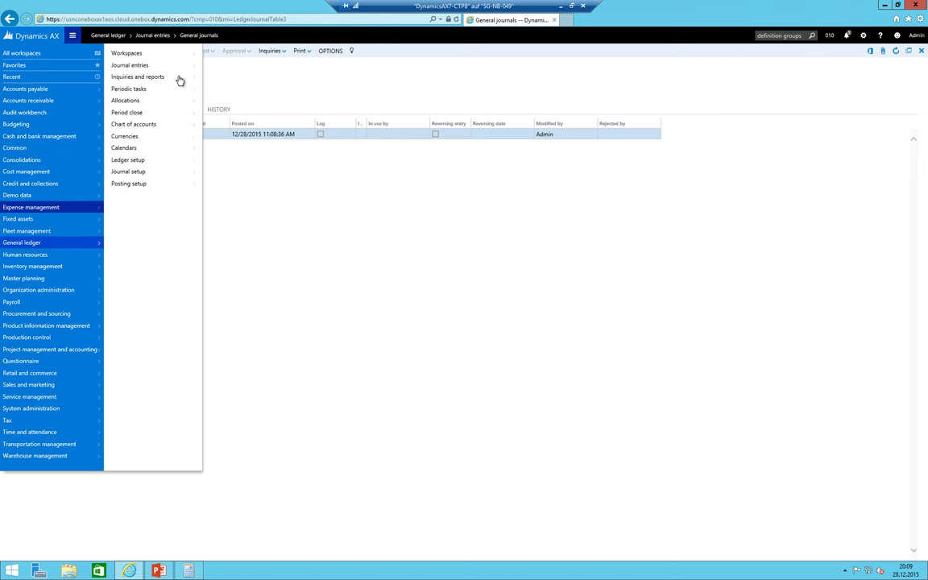
pyautogui.click(151, 76)
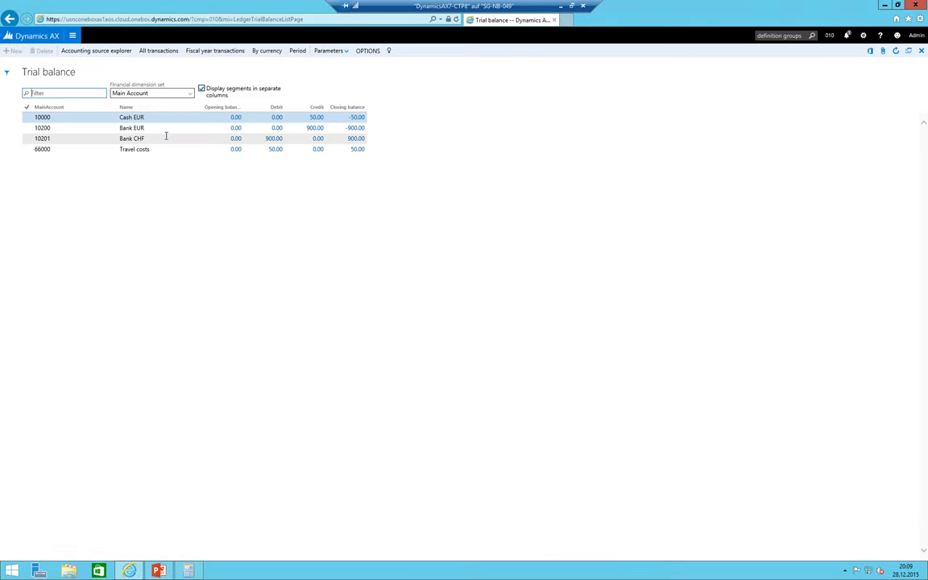
# Step: Compare rows 10200 Bank EUR (-900.00) and 10201 Bank CHF (900.00)
pyautogui.click(26, 127)
pyautogui.click(141, 139)
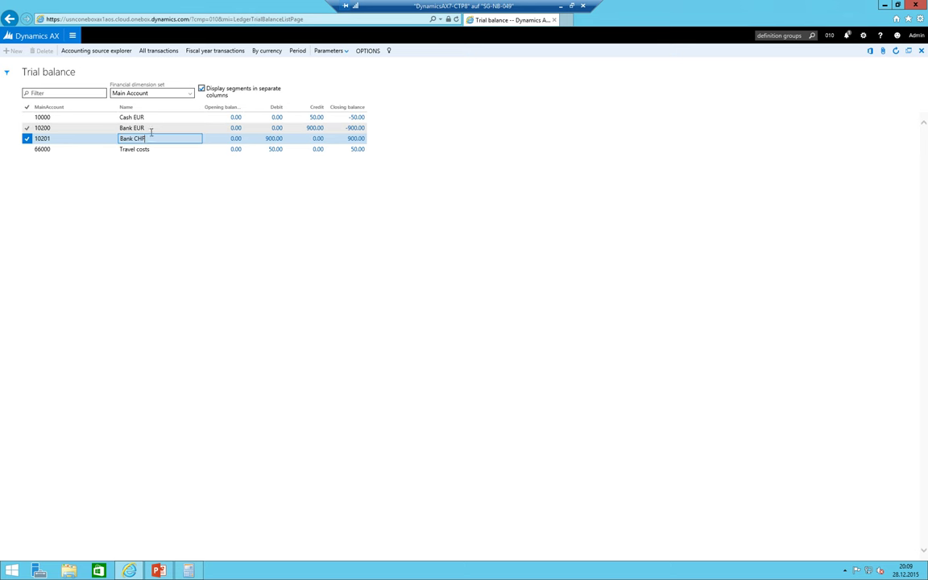
pyautogui.click(148, 128)
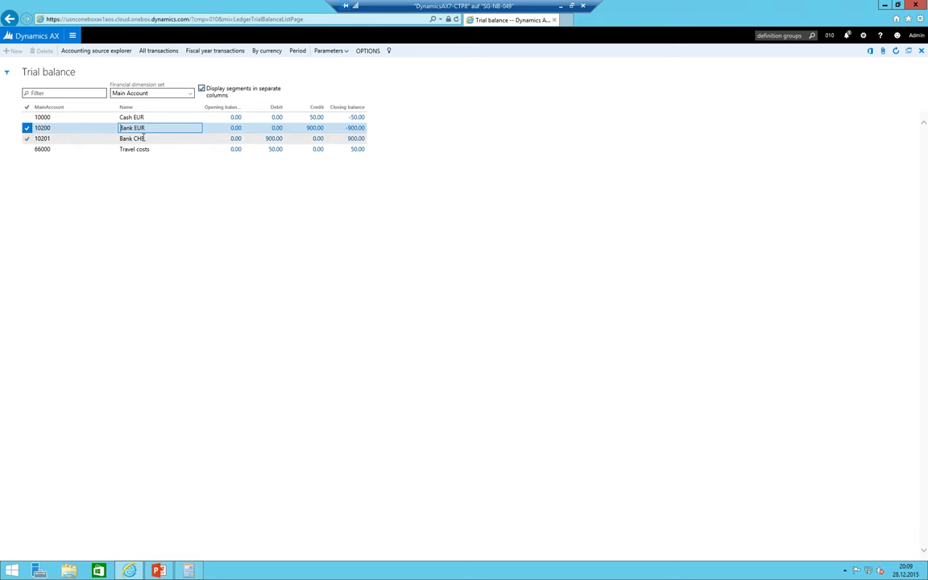
pyautogui.click(151, 139)
pyautogui.click(150, 130)
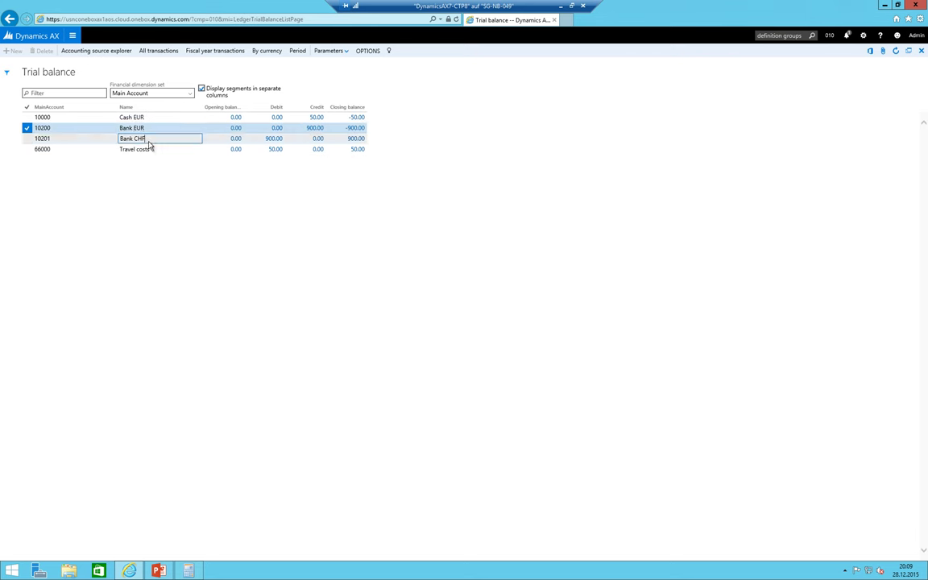
pyautogui.click(145, 139)
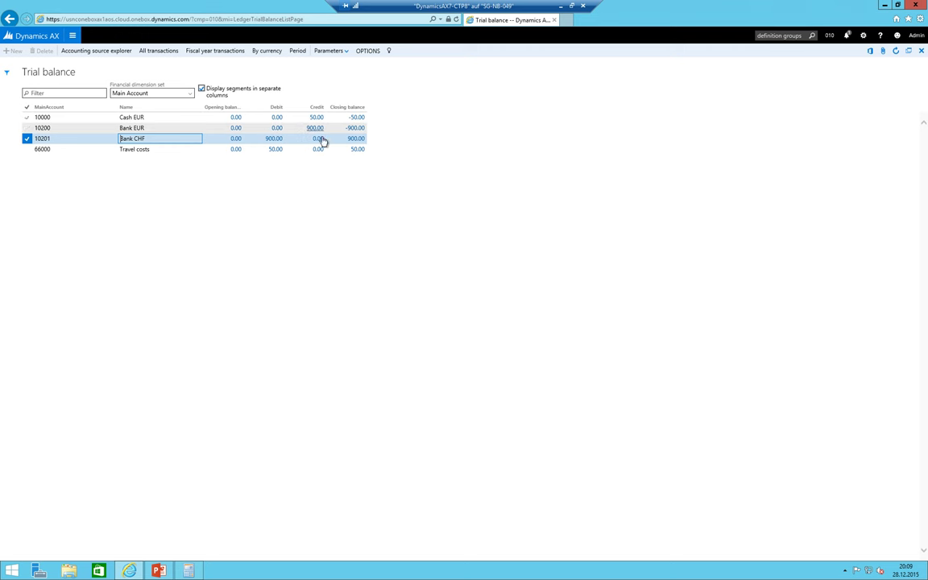
pyautogui.click(149, 128)
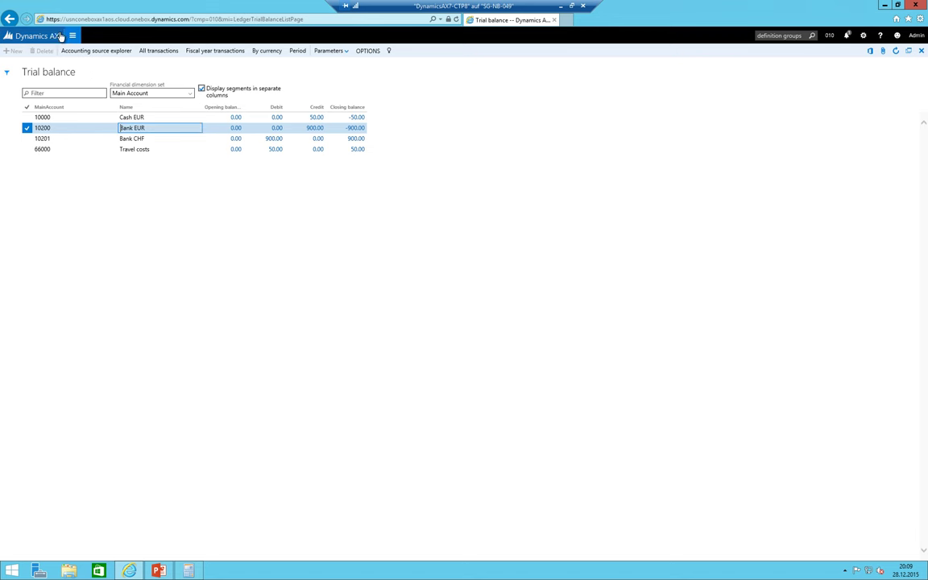
pyautogui.click(73, 36)
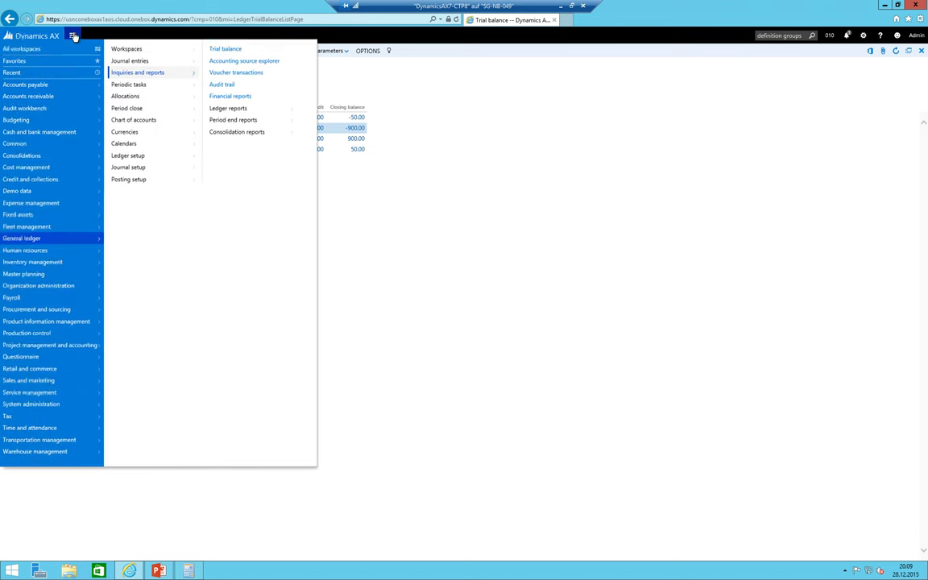
# Step: Open the Bank statement report under Cash and bank management's bank reconciliation reports
pyautogui.click(34, 137)
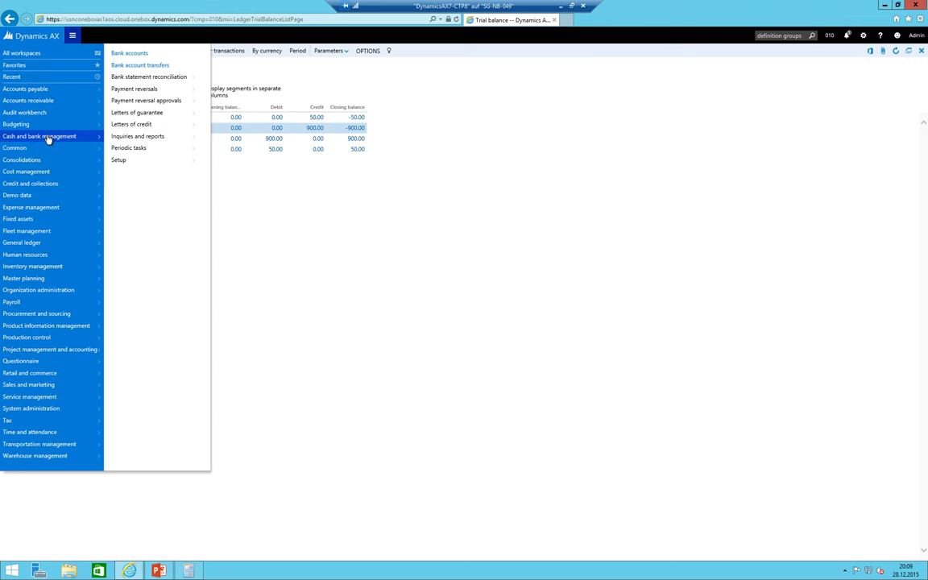
pyautogui.click(144, 140)
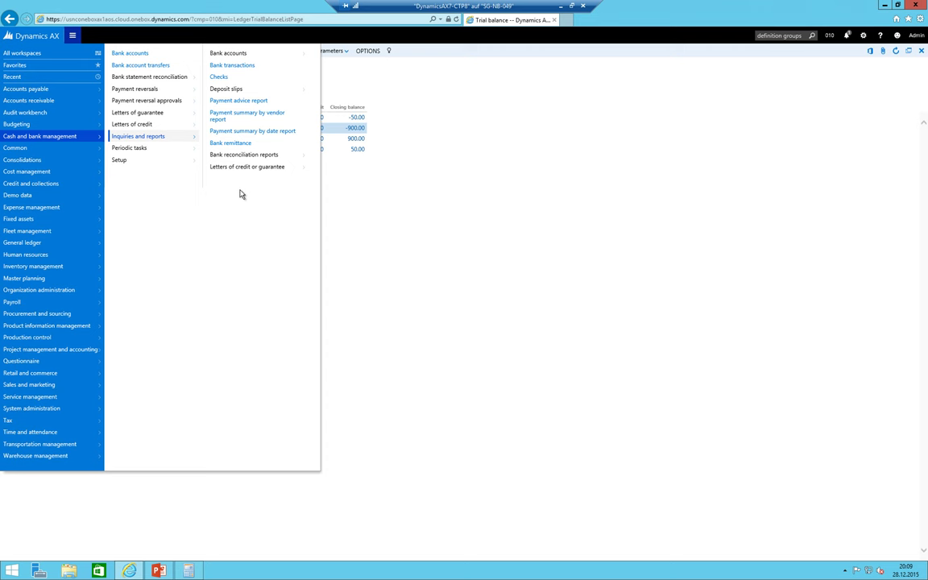
pyautogui.click(238, 57)
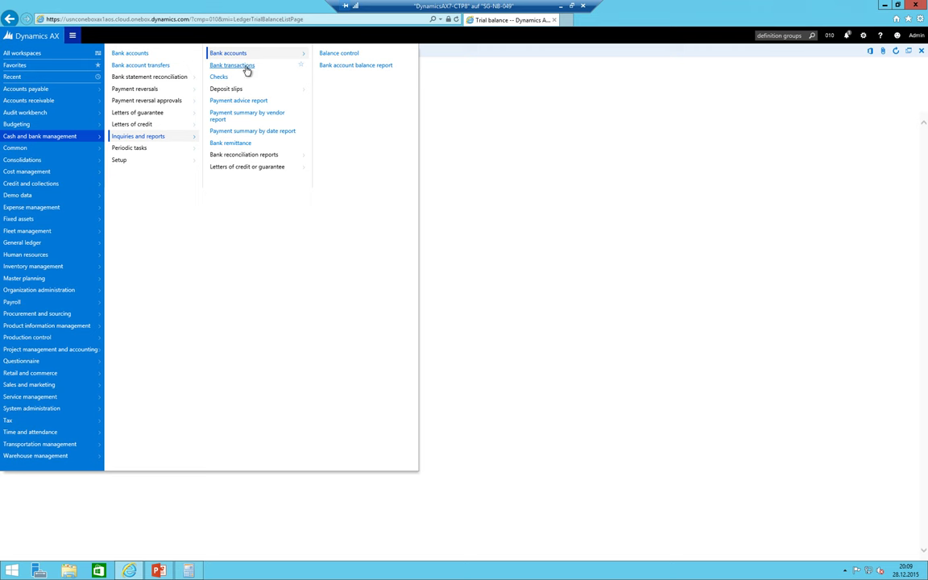
pyautogui.click(229, 154)
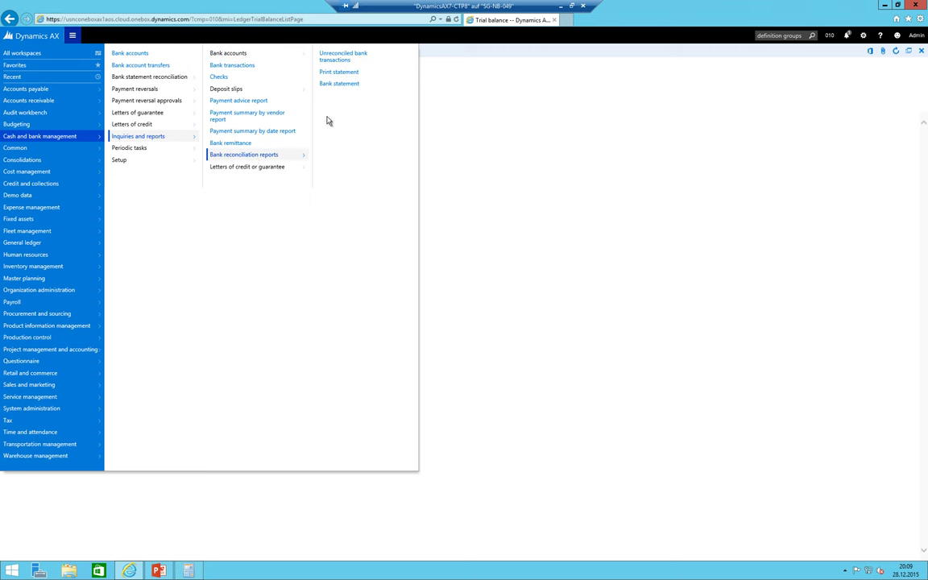
pyautogui.click(339, 84)
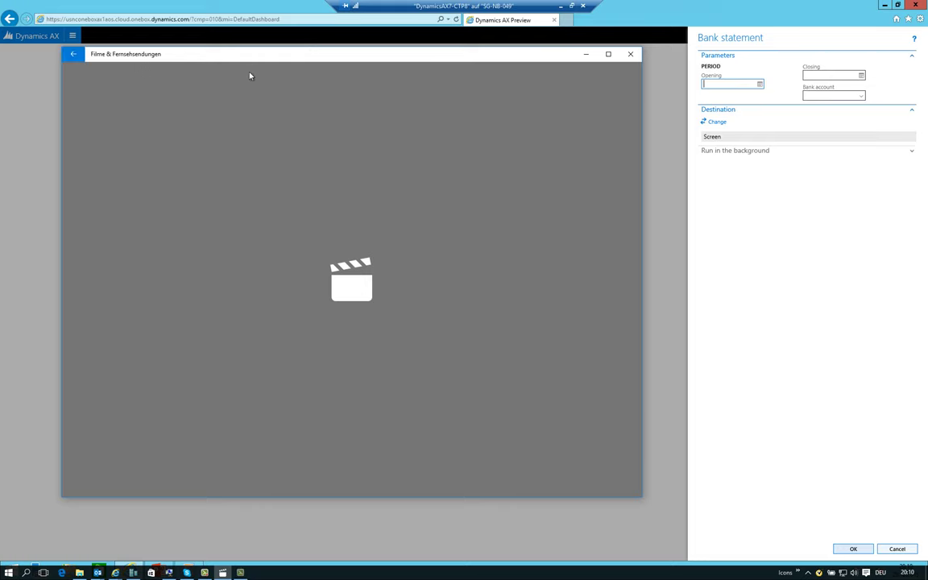
pyautogui.hotkey('alt', 'F4')
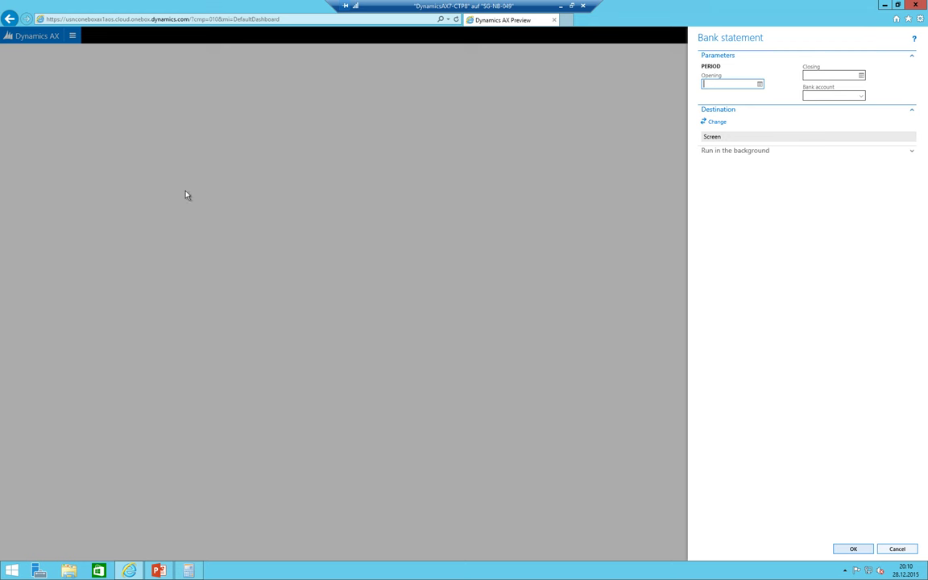
# Step: Run the UBS_EUR bank statement for 12/1/2015 to 12/31/2015
pyautogui.click(760, 85)
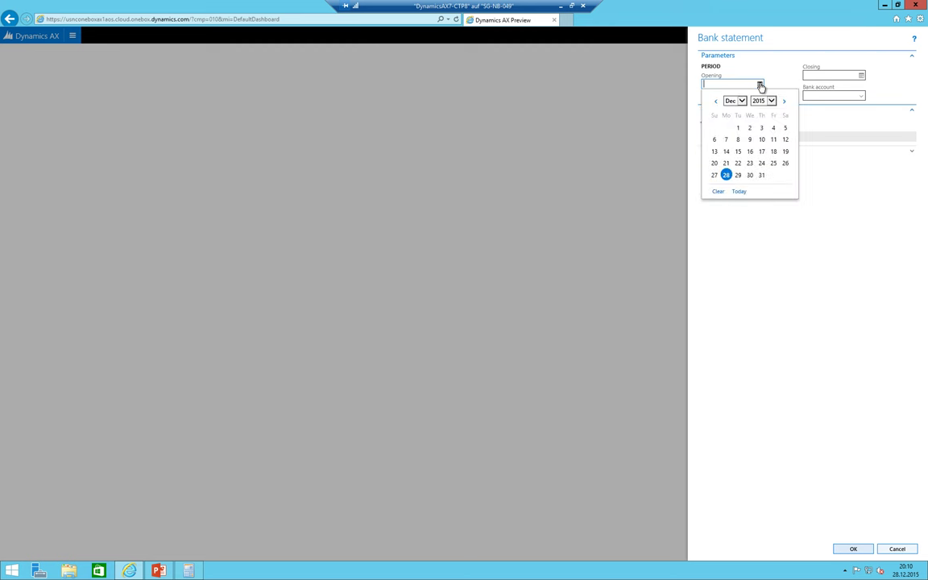
pyautogui.click(737, 128)
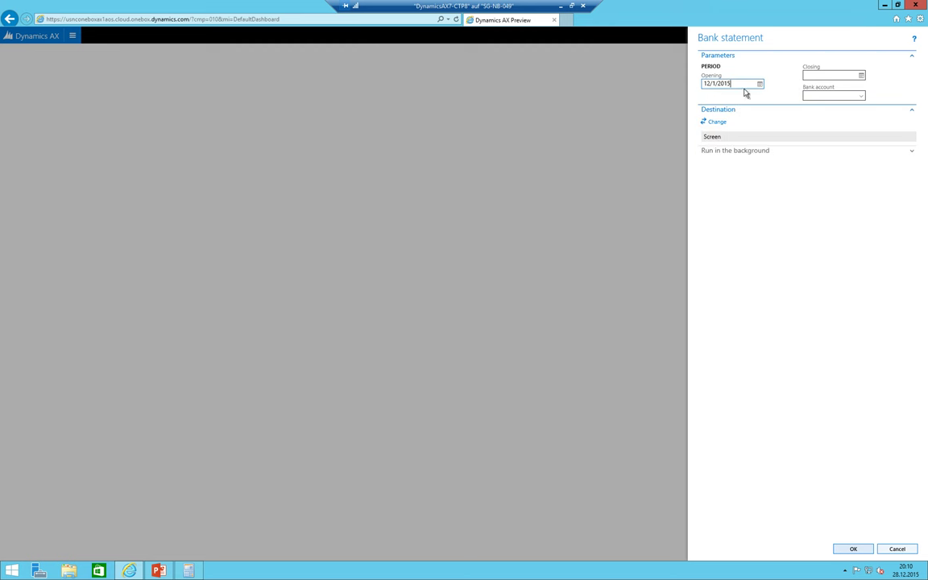
pyautogui.click(863, 76)
pyautogui.click(861, 170)
pyautogui.click(861, 98)
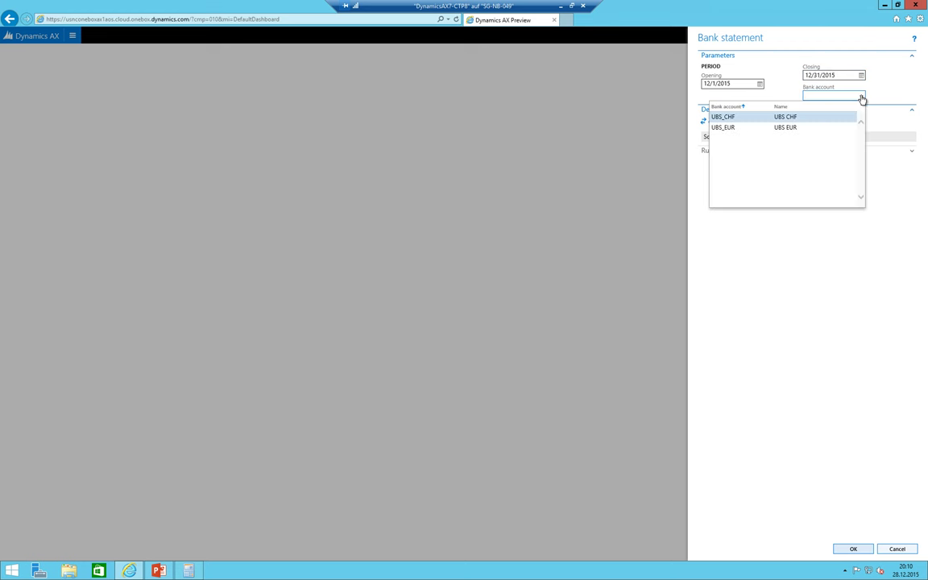
pyautogui.click(860, 97)
pyautogui.click(860, 98)
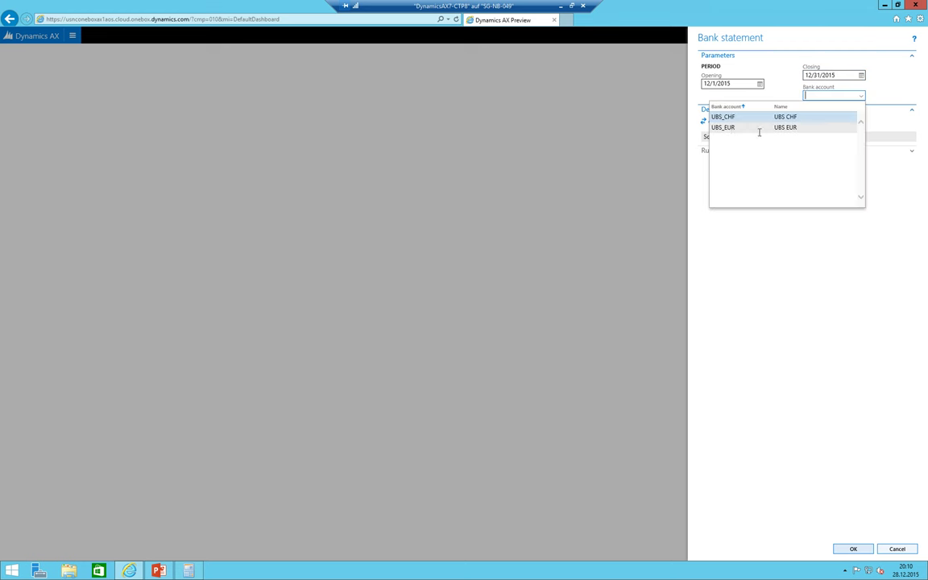
pyautogui.click(732, 131)
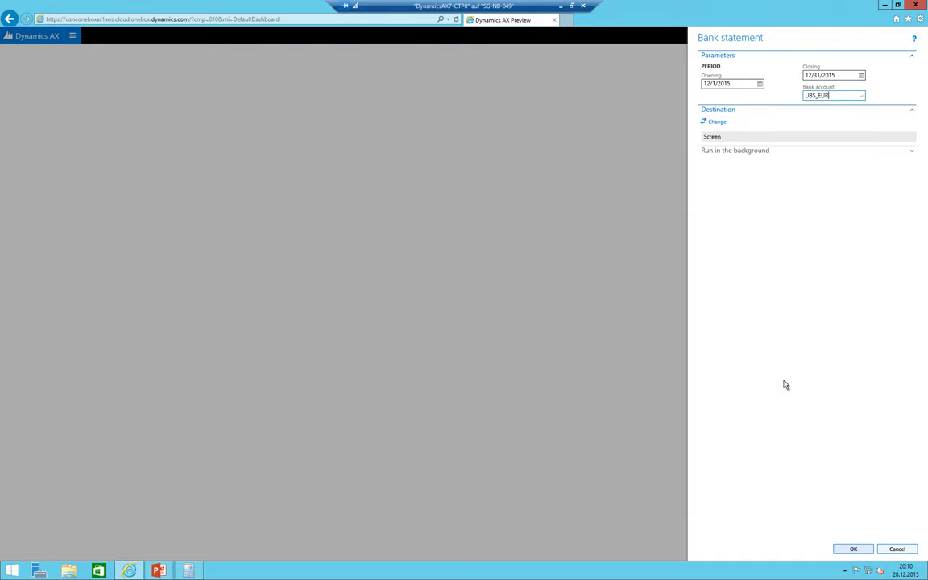
pyautogui.click(852, 549)
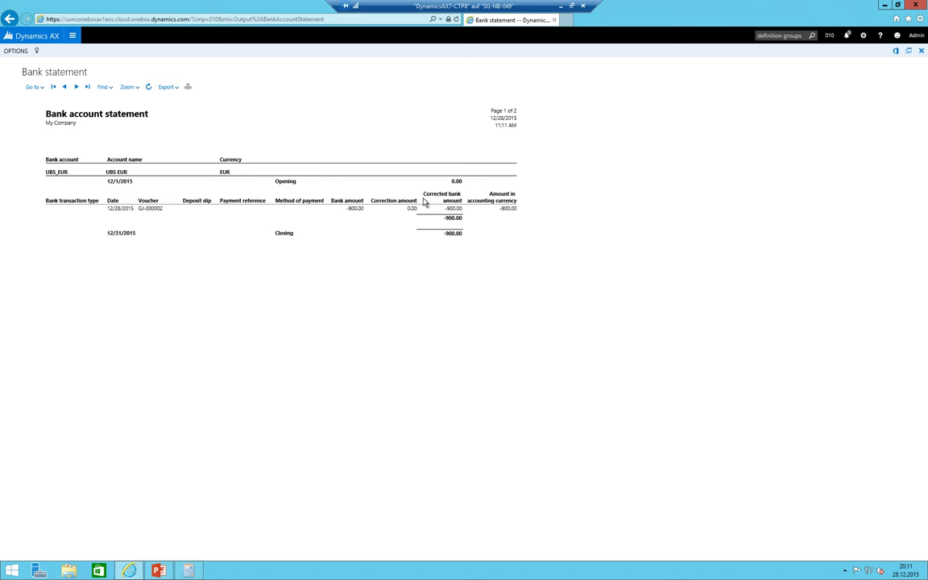
# Step: Dismiss the page options and close the pop-out statement window, returning to the dashboard
pyautogui.click(16, 51)
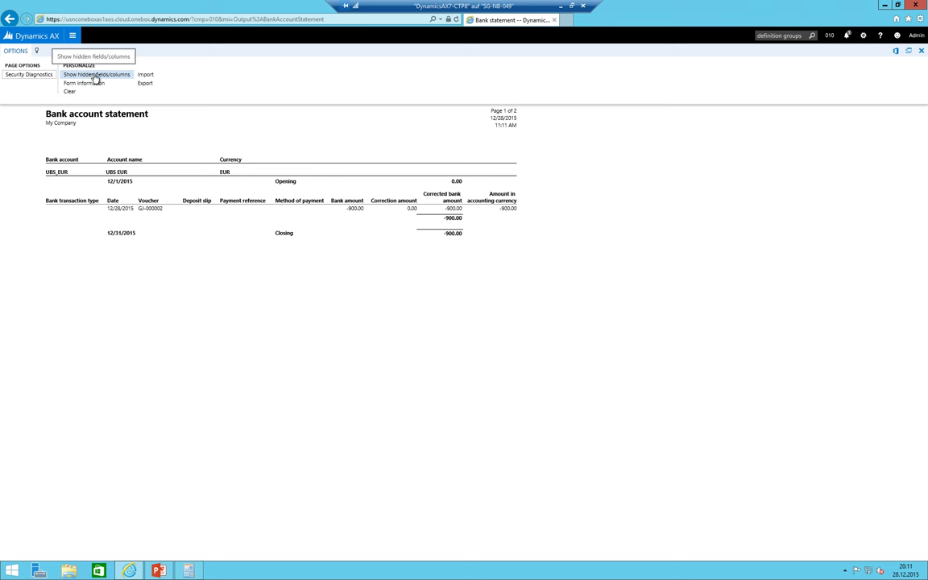
pyautogui.click(36, 50)
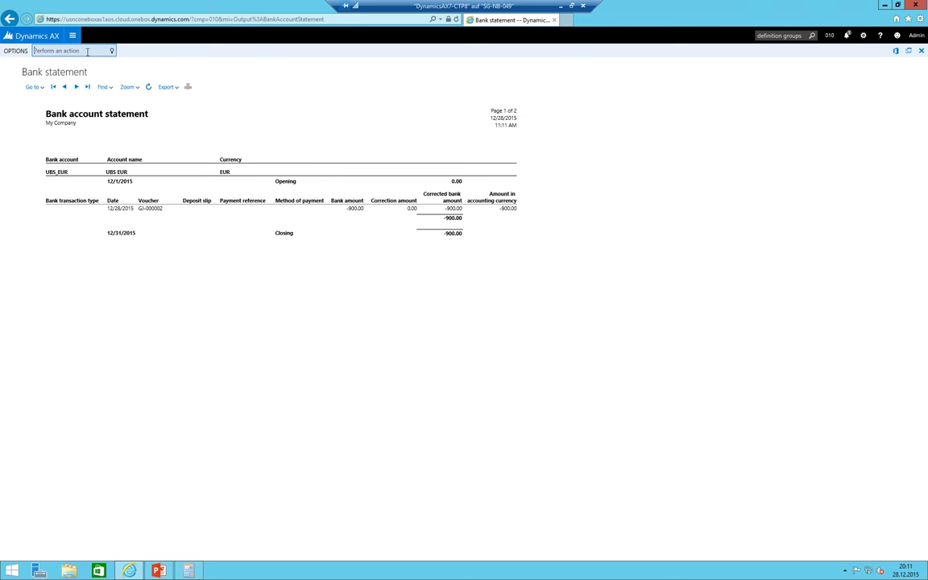
pyautogui.click(910, 51)
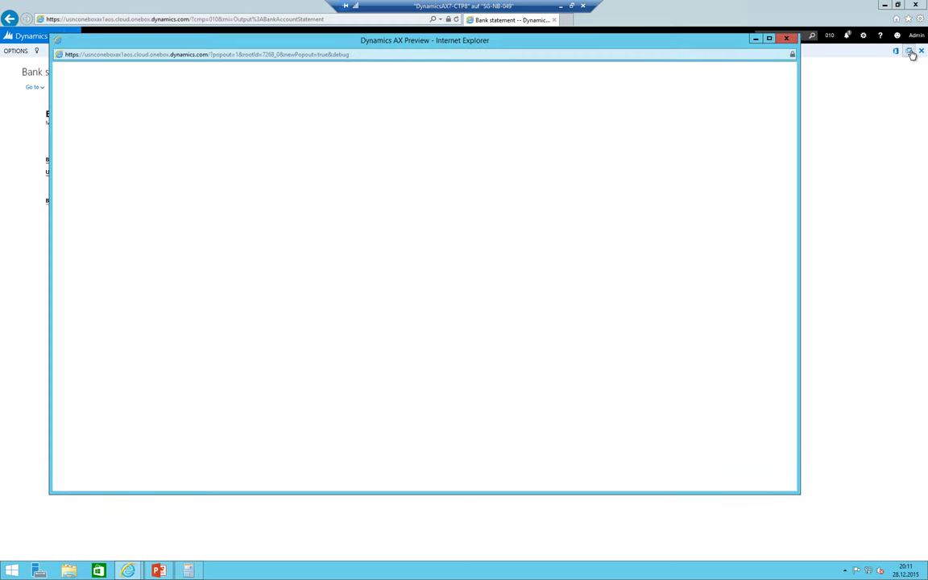
pyautogui.click(787, 37)
# Step: Rerun the Bank statement report for the UBS_CHF bank account
pyautogui.click(71, 35)
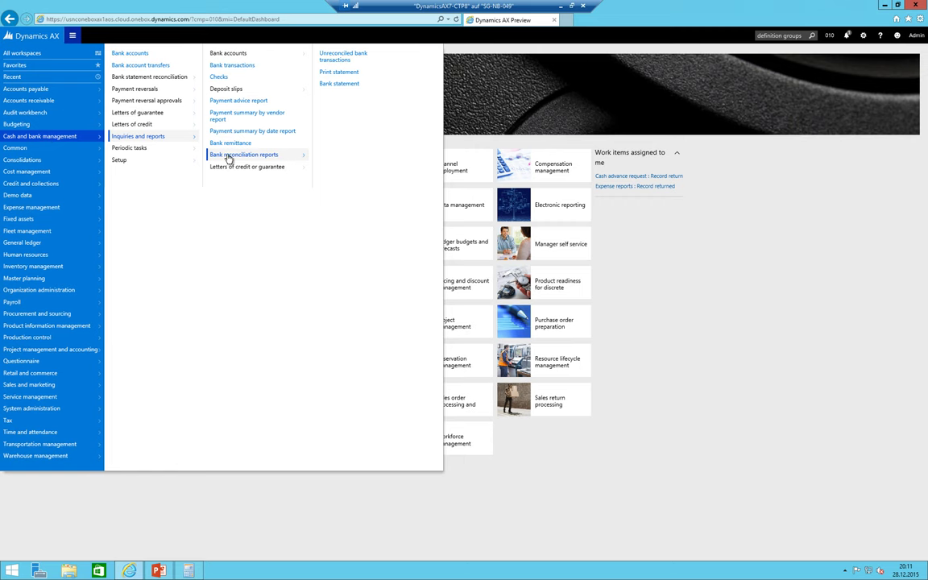
pyautogui.click(338, 83)
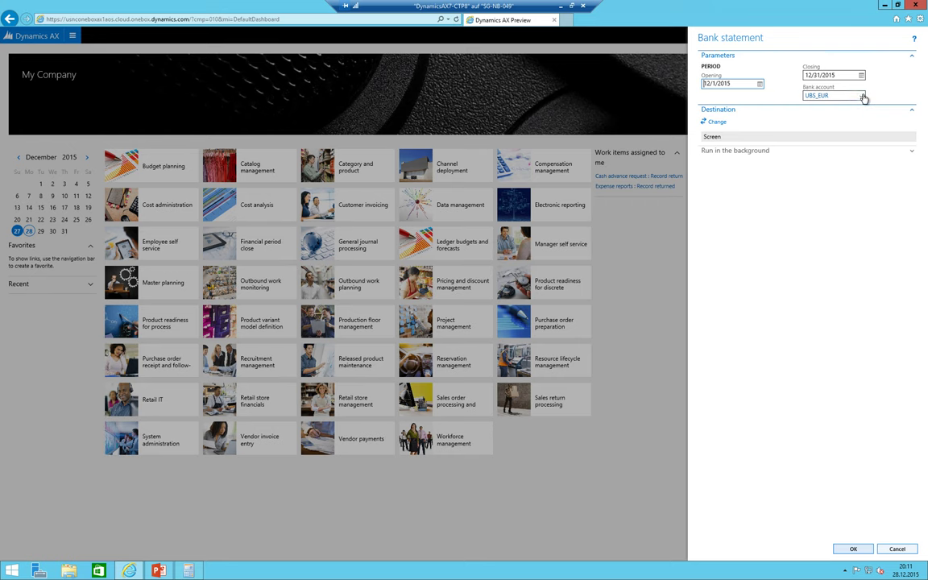
pyautogui.click(863, 98)
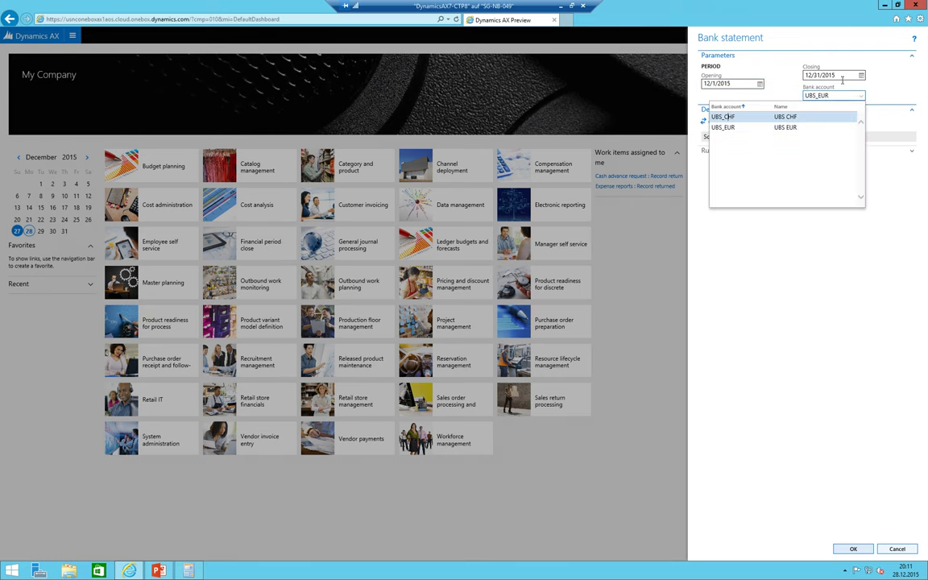
pyautogui.click(854, 549)
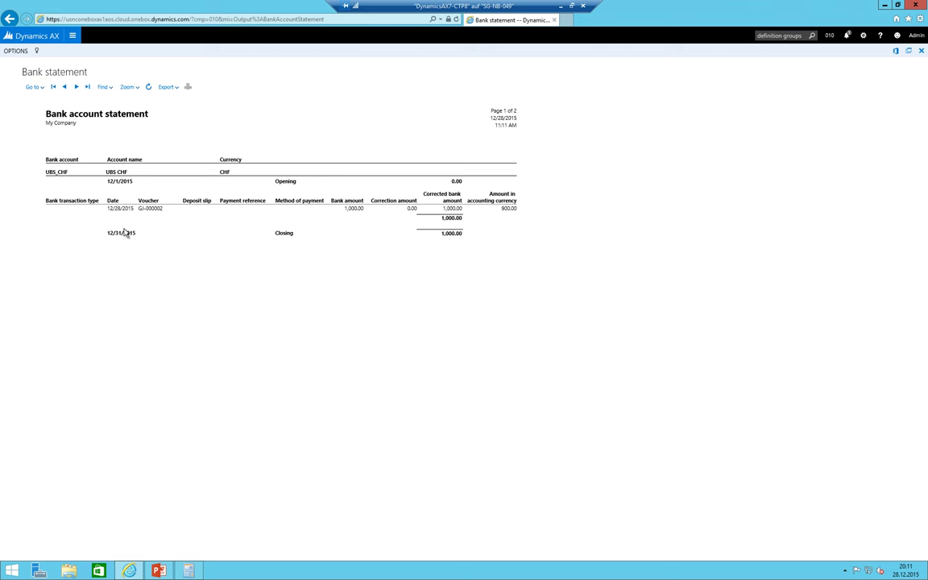
# Step: Highlight the CHF currency, UBS CHF name, 1,000.00 amount and 900.00 accounting-currency amount
pyautogui.doubleClick(224, 172)
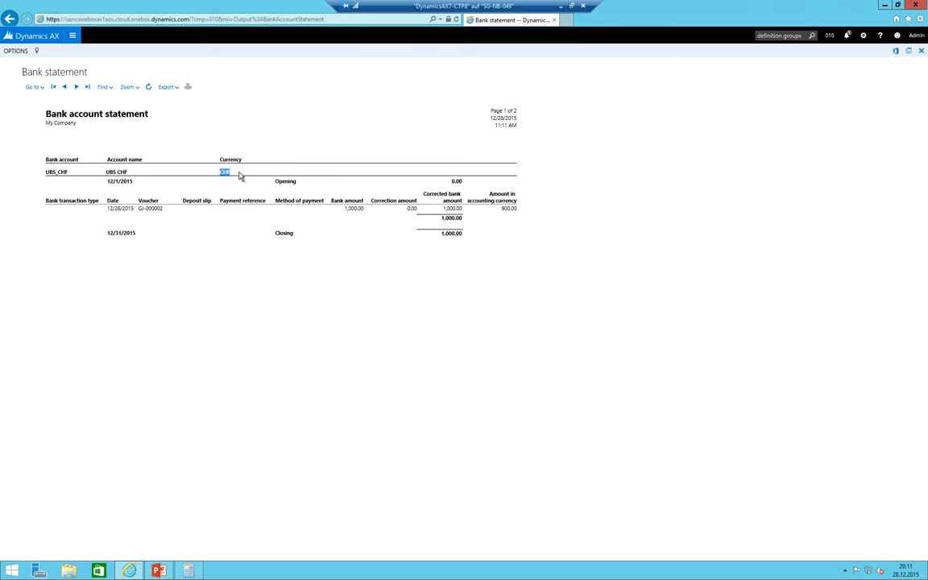
pyautogui.doubleClick(117, 172)
pyautogui.doubleClick(452, 209)
pyautogui.doubleClick(508, 209)
# Step: Export the UBS_CHF statement as a PDF and open the downloaded file in Word
pyautogui.click(174, 88)
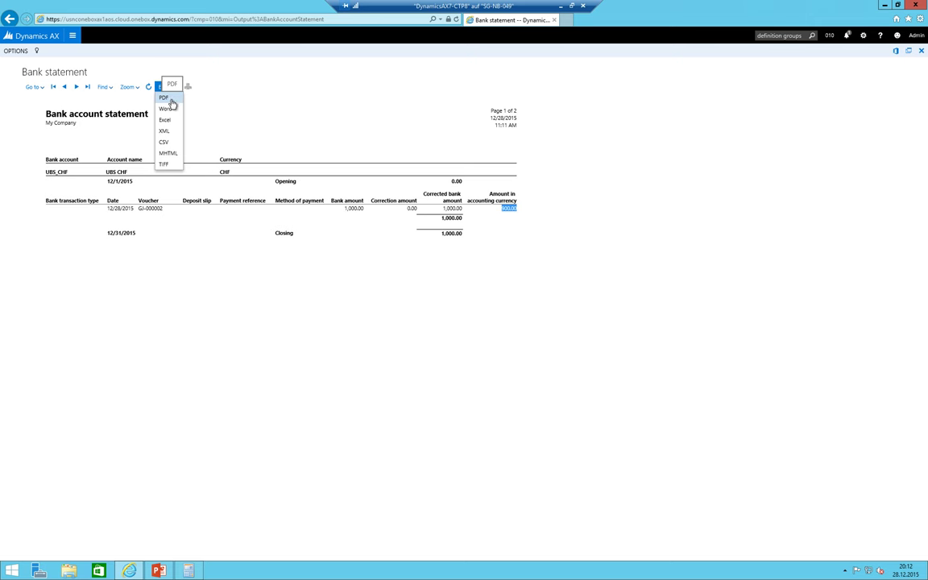
pyautogui.click(169, 99)
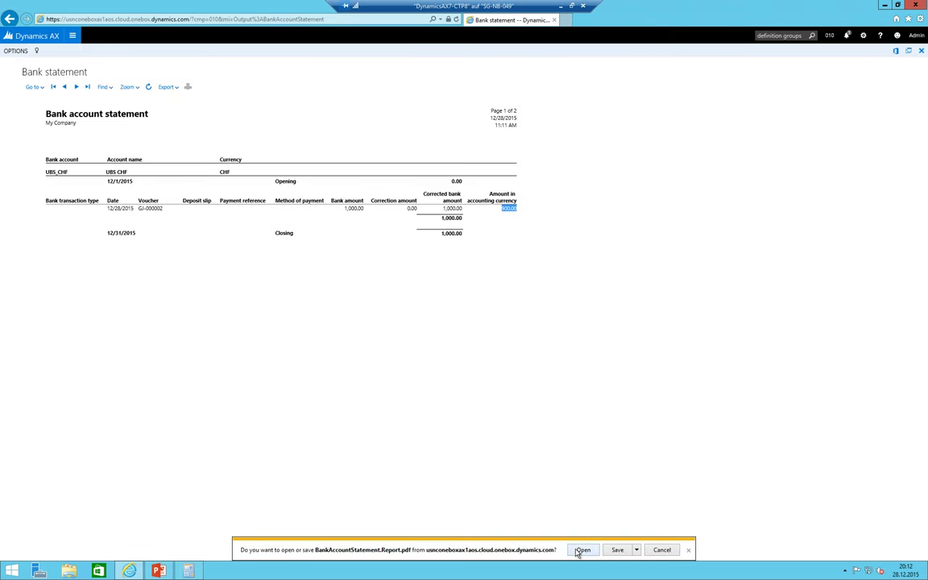
pyautogui.click(583, 549)
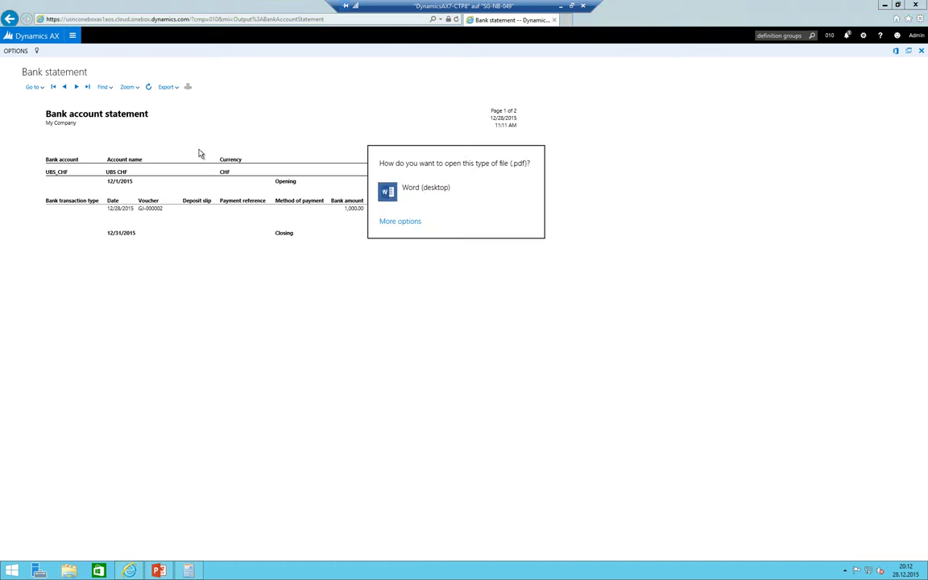
pyautogui.click(420, 197)
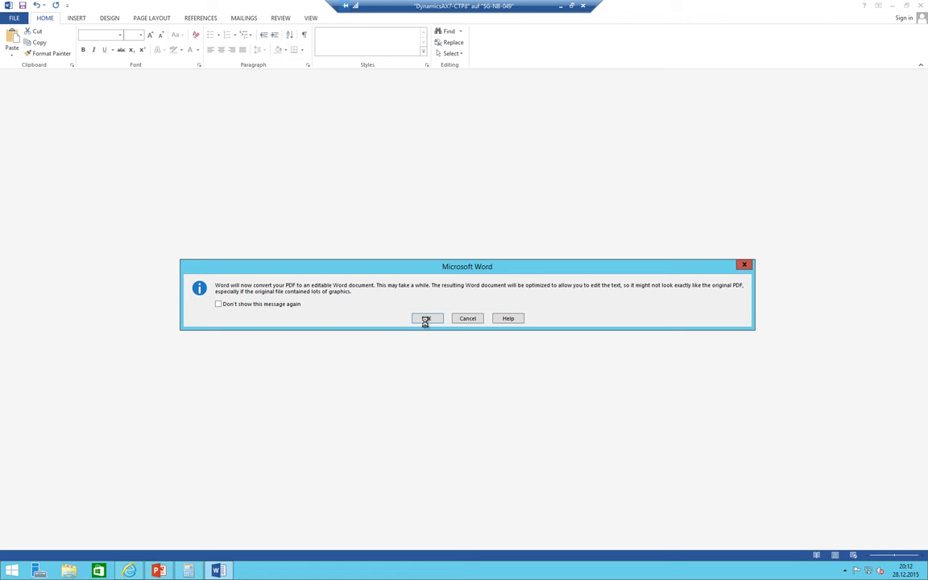
# Step: Open the UBS_CHF statement in Word to check the 1,000.00 and 900.00 amounts, then close Word
pyautogui.click(427, 317)
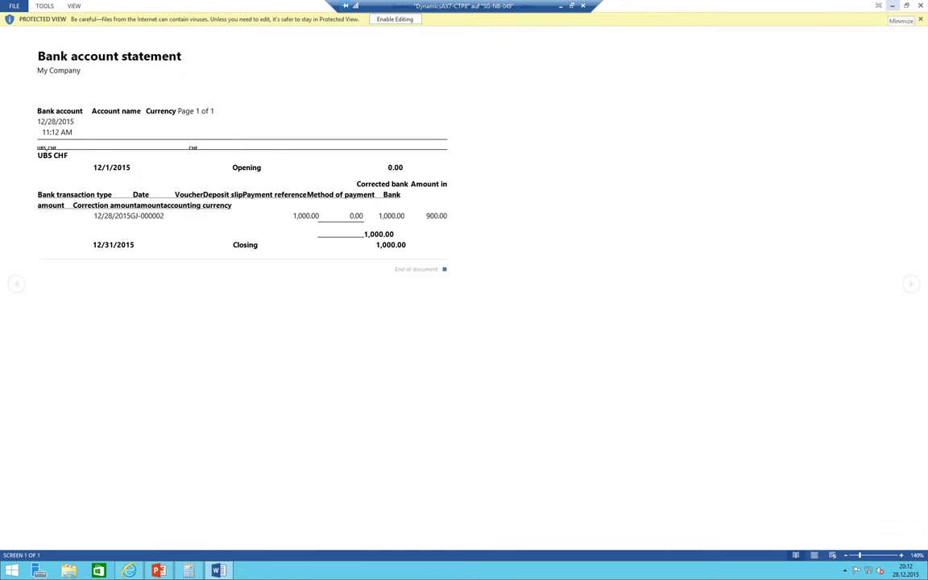
pyautogui.click(919, 6)
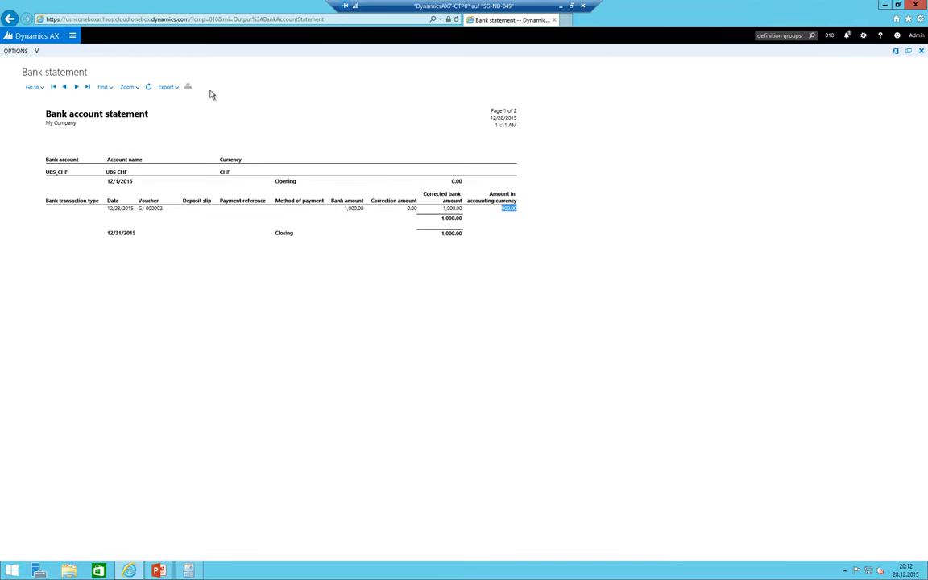
pyautogui.click(73, 35)
pyautogui.click(35, 37)
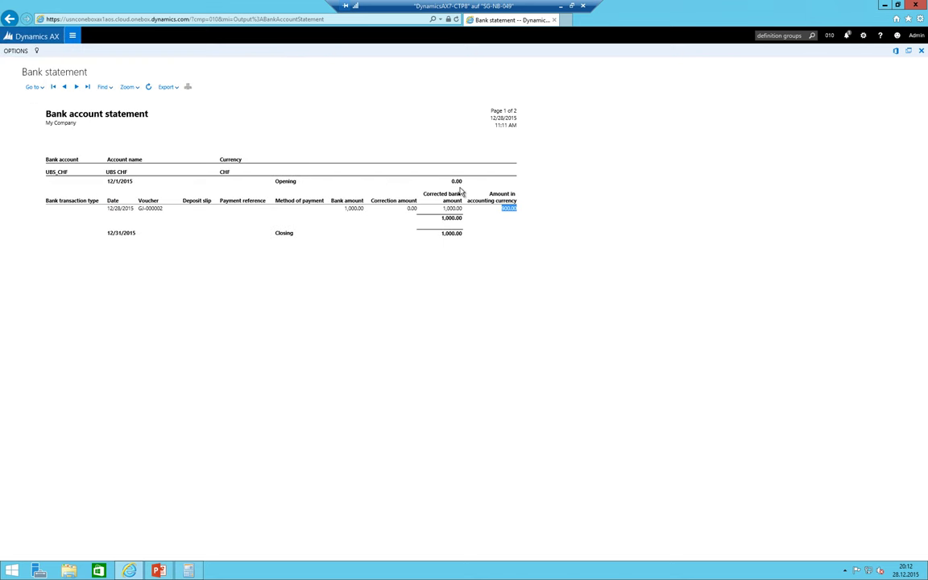